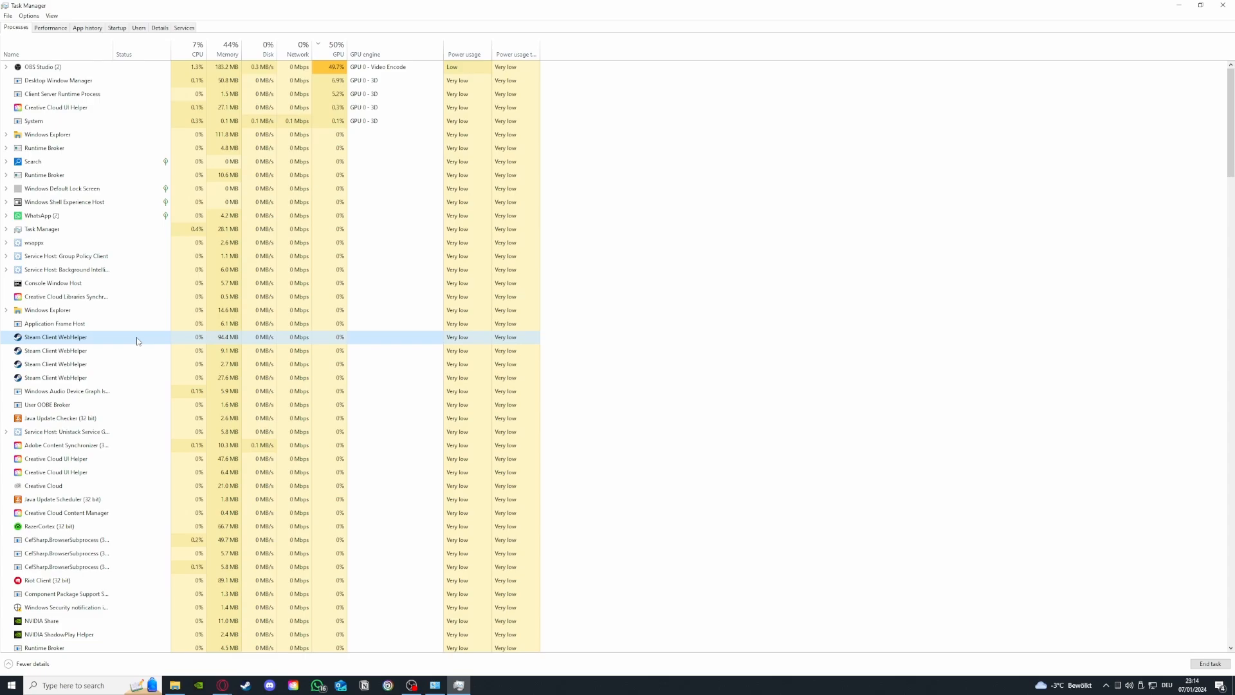
End the highlighted Steam Client WebHelper process
right_click(136, 341)
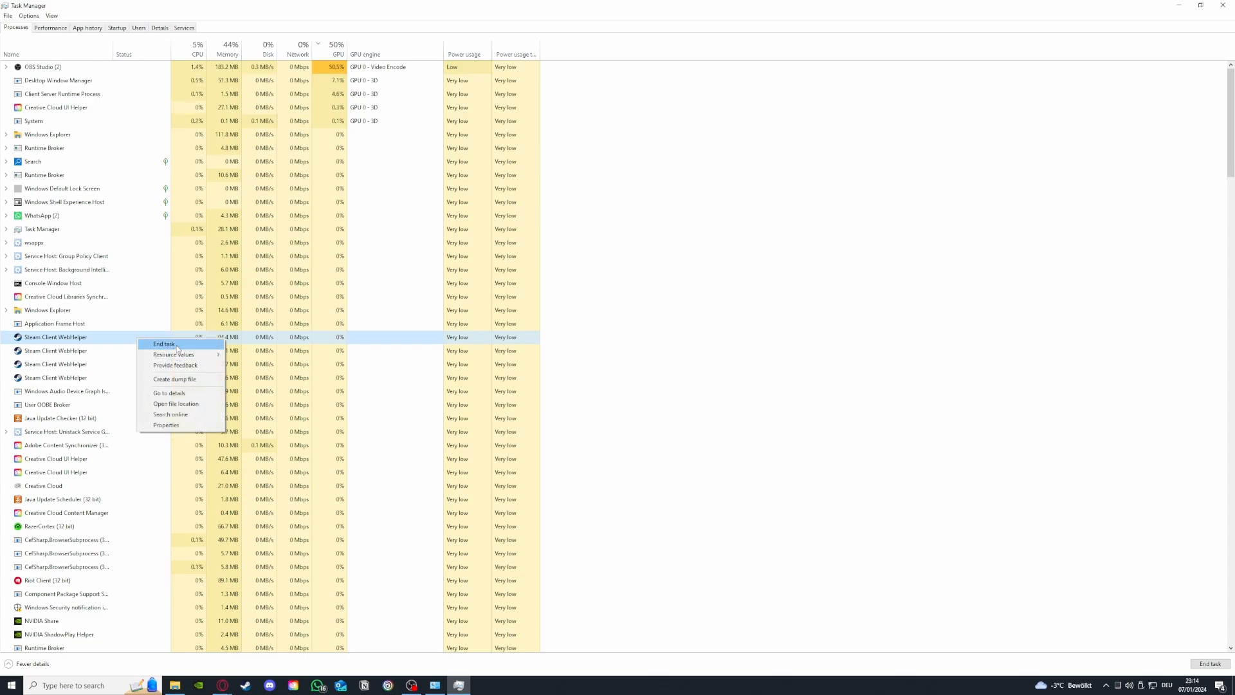
left_click(176, 347)
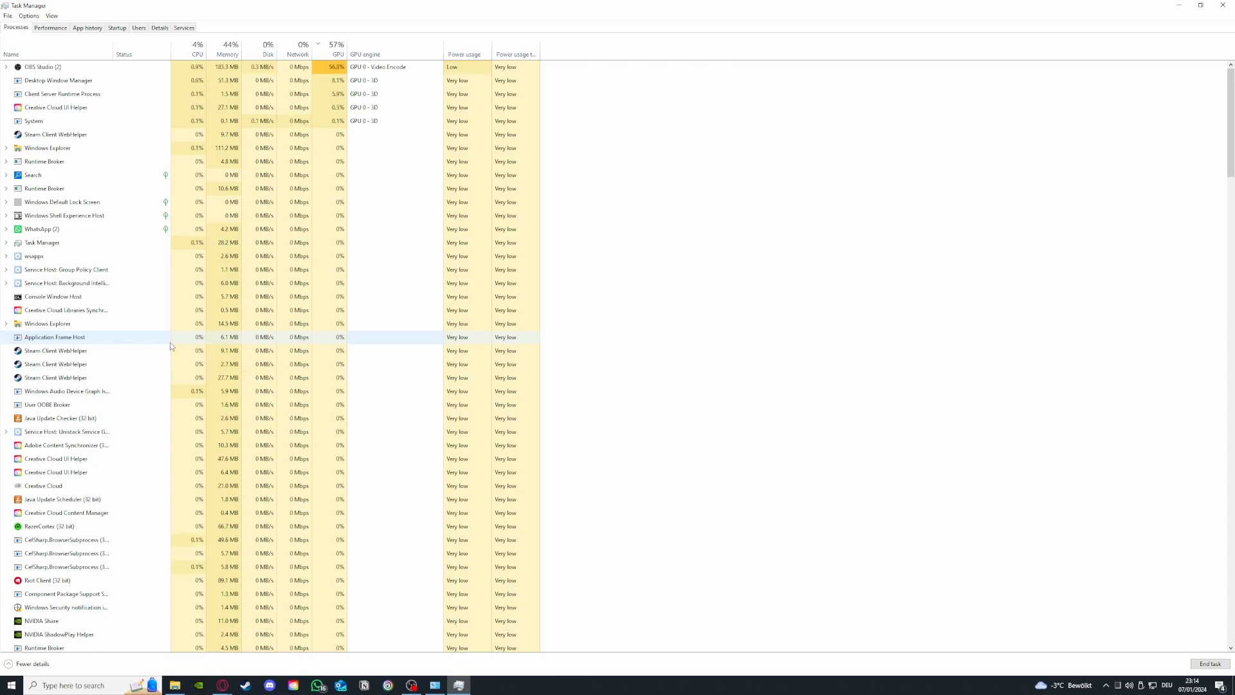
Examine the CPU and GPU performance graphs, and return to the list of running processes to look through it
left_click(67, 29)
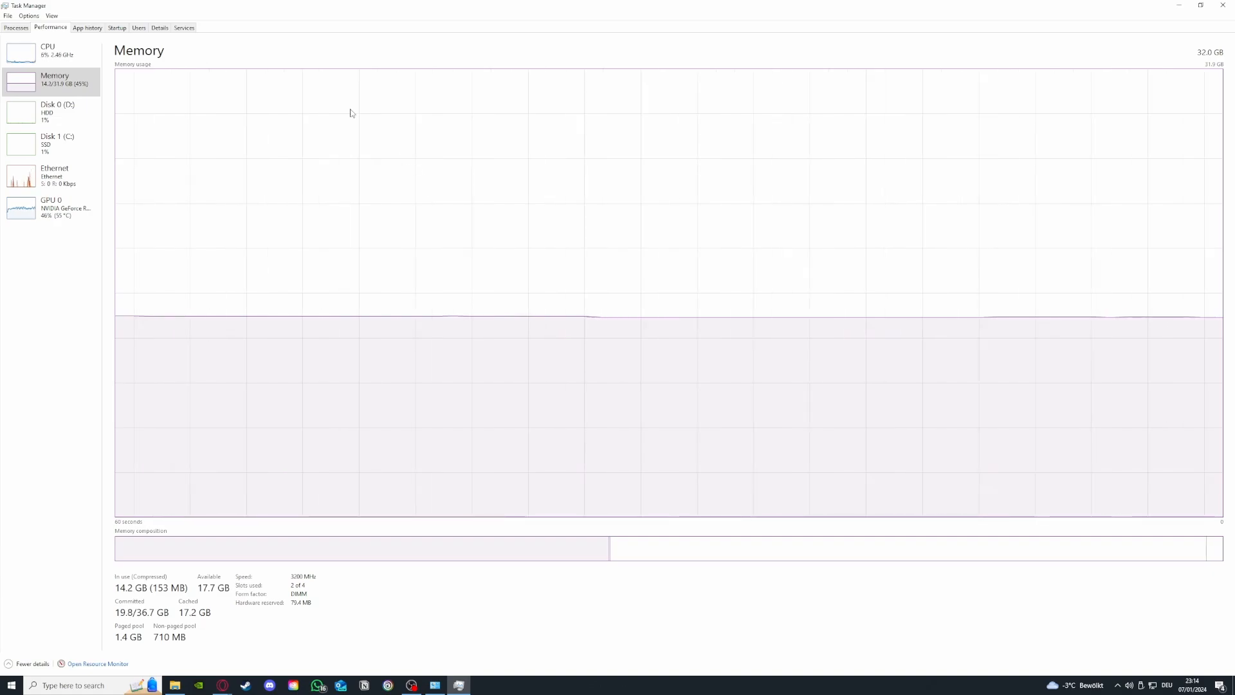
left_click(46, 64)
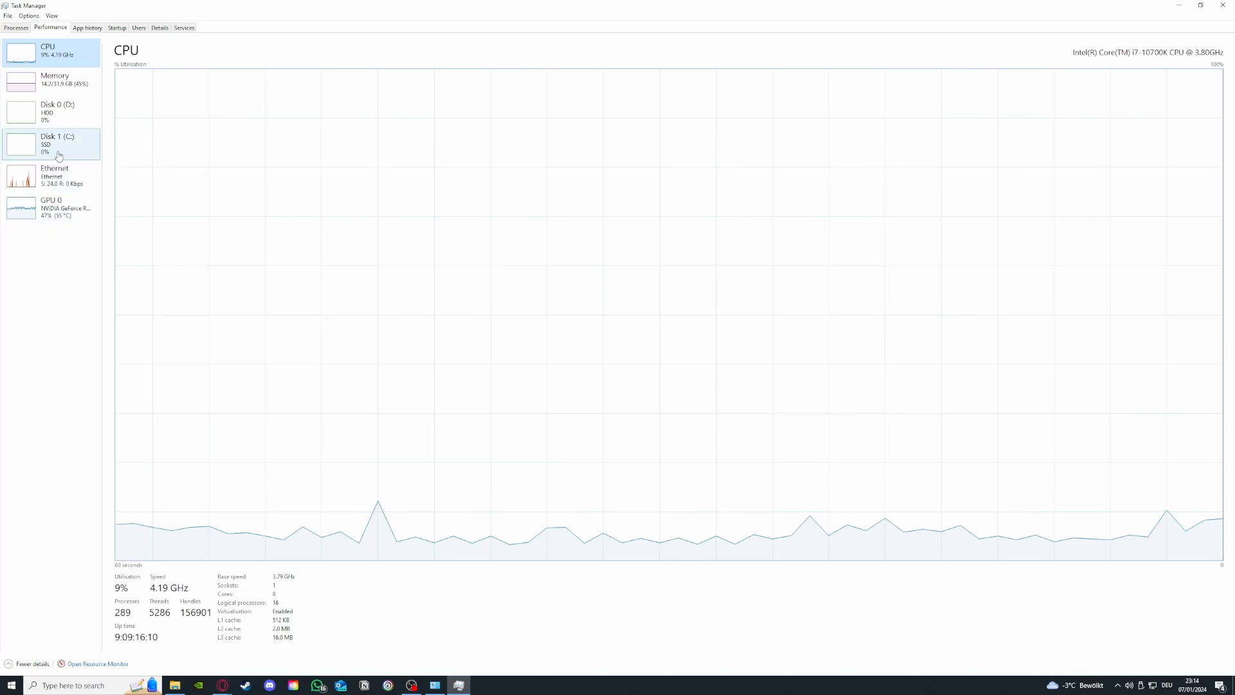
left_click(54, 207)
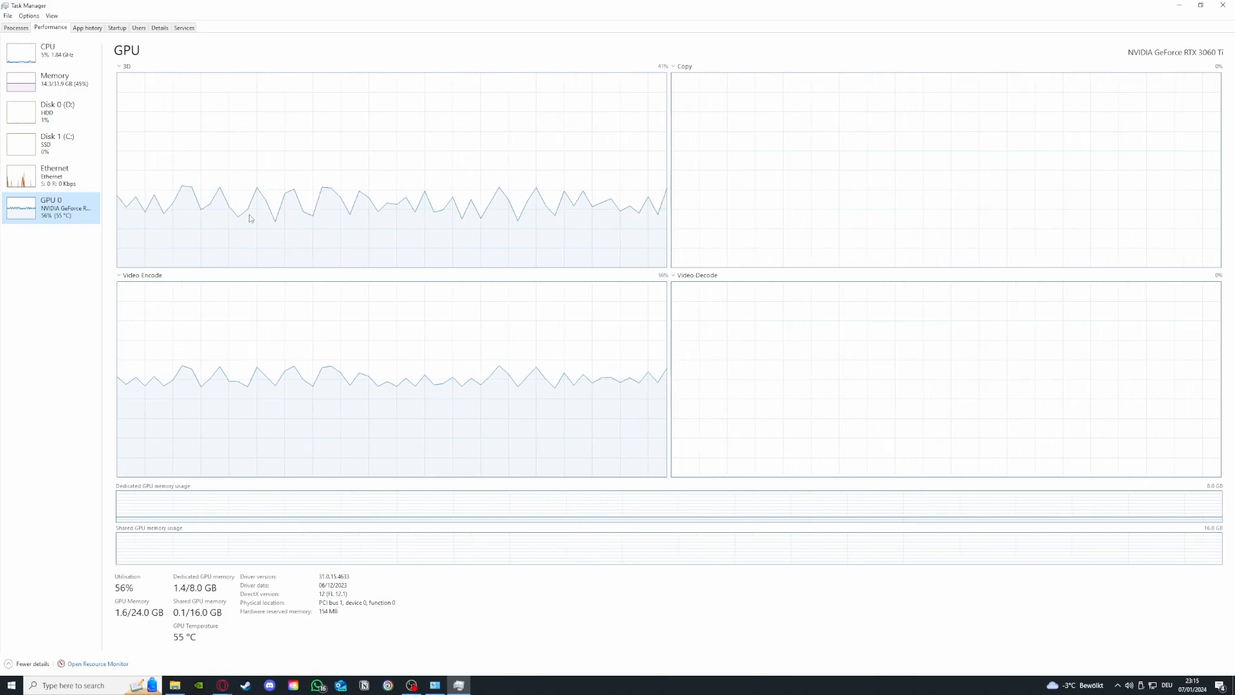
left_click(16, 27)
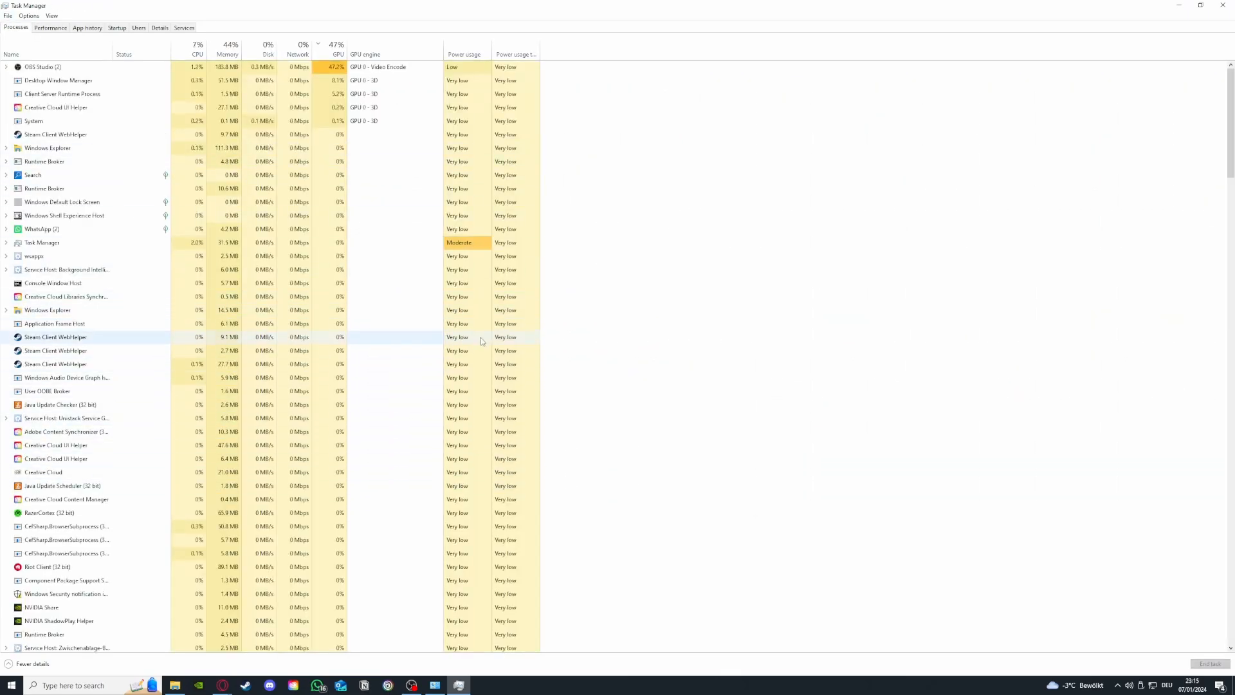
scroll(133, 356, "down", 2)
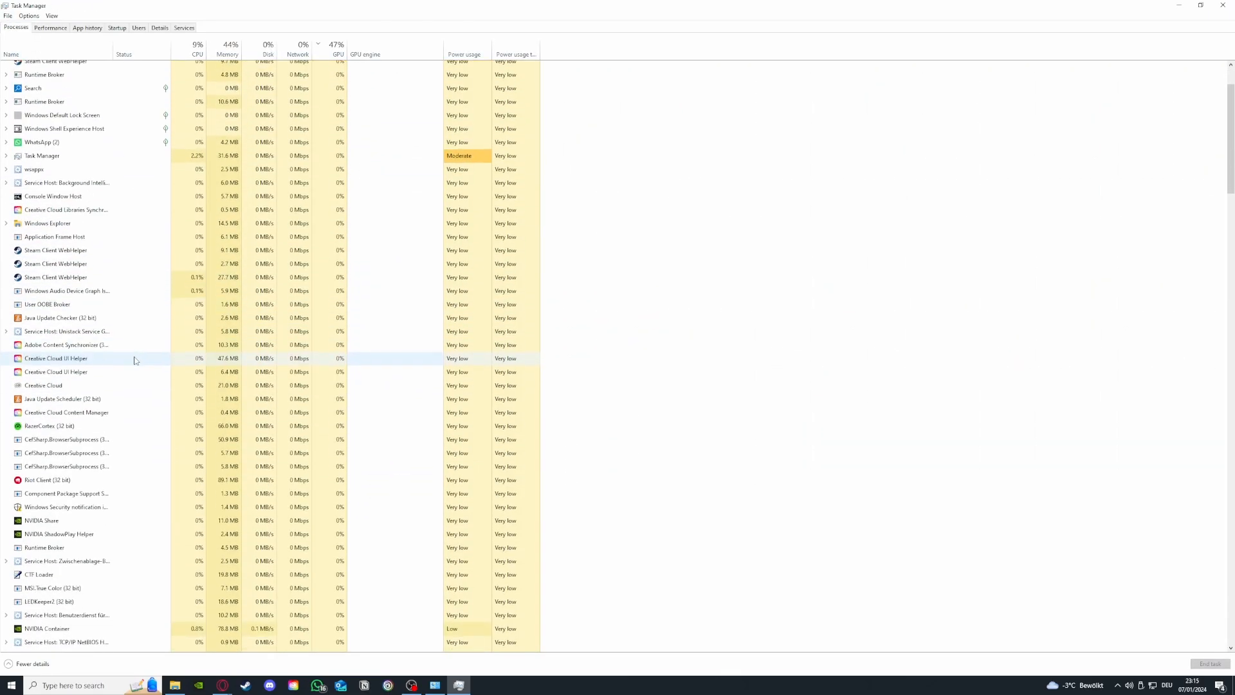
scroll(133, 355, "up", 2)
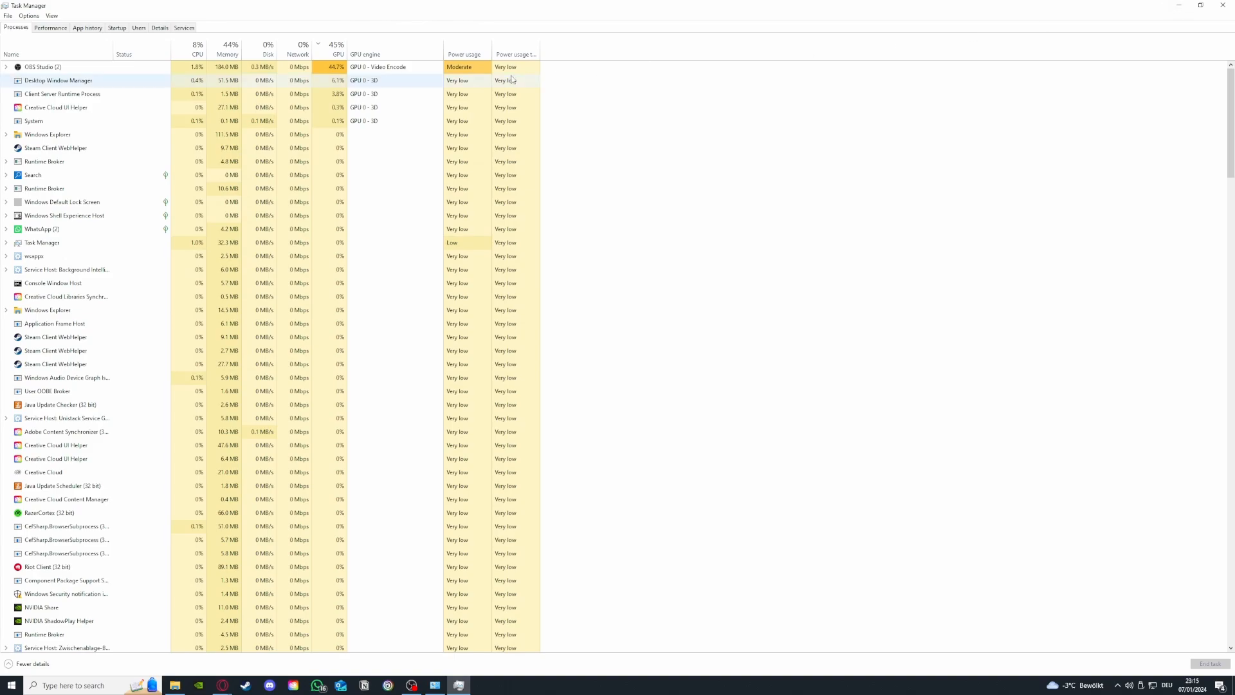
Review the startup apps and the available actions for Parsec and iCUE, and close Task Manager
left_click(92, 29)
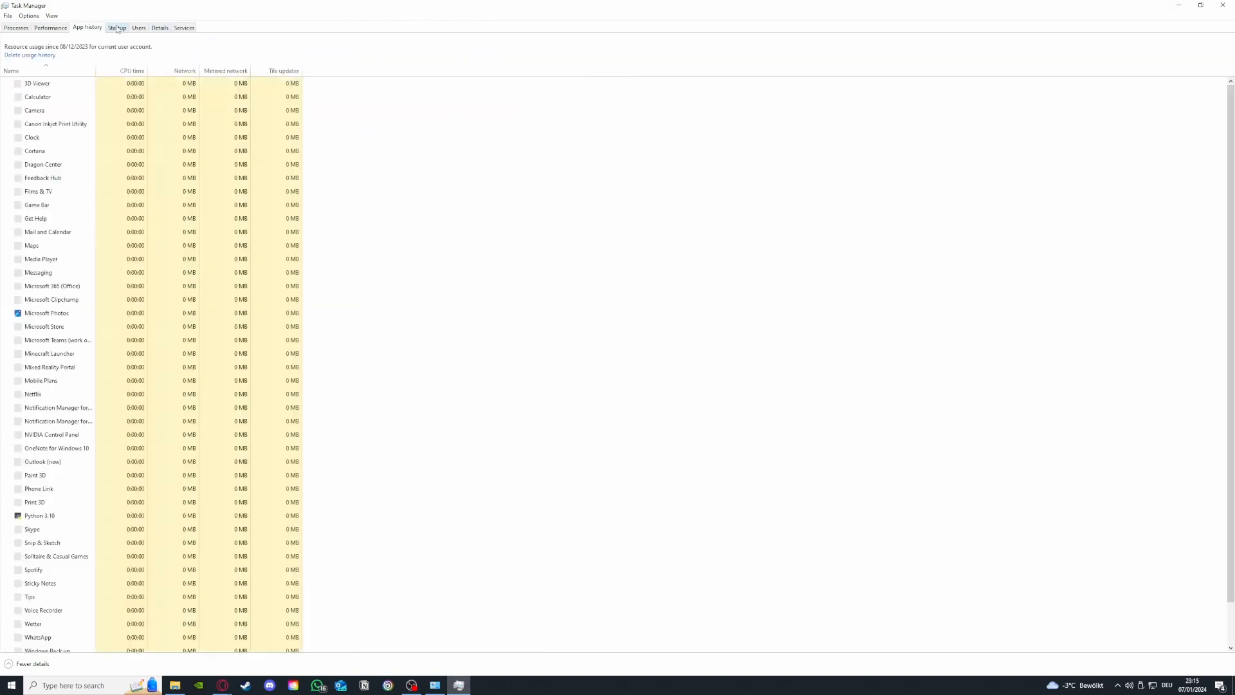
key("Right")
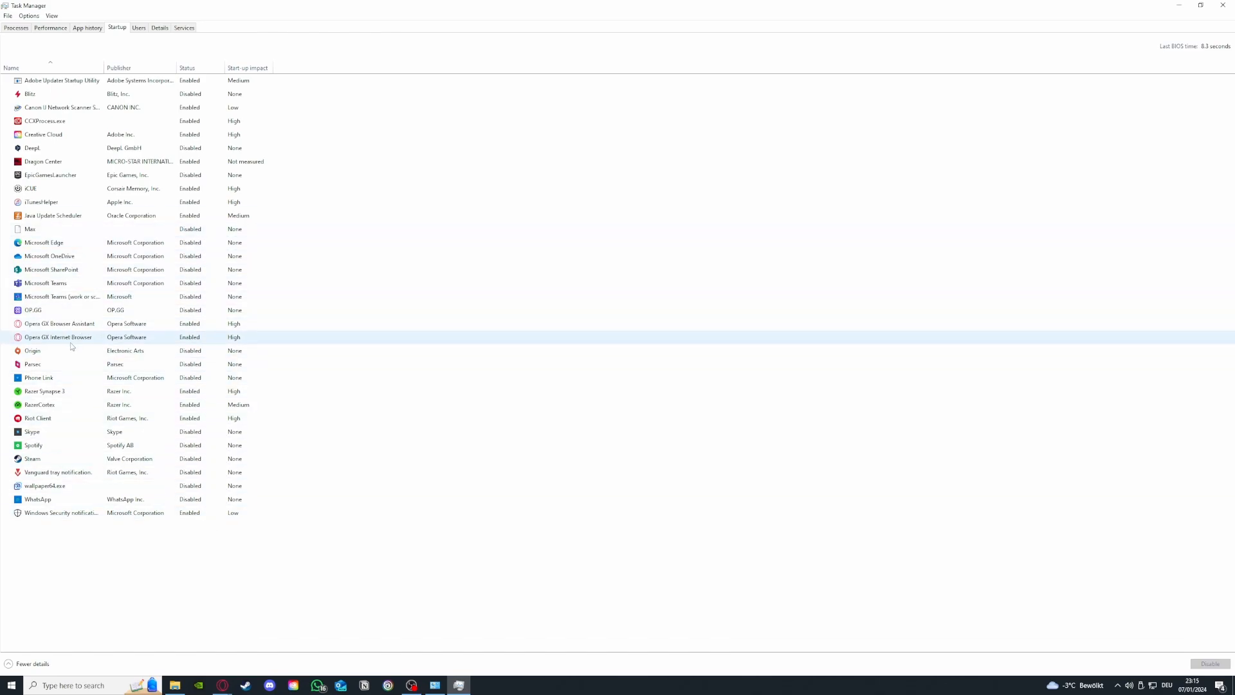
left_click(67, 364)
right_click(81, 366)
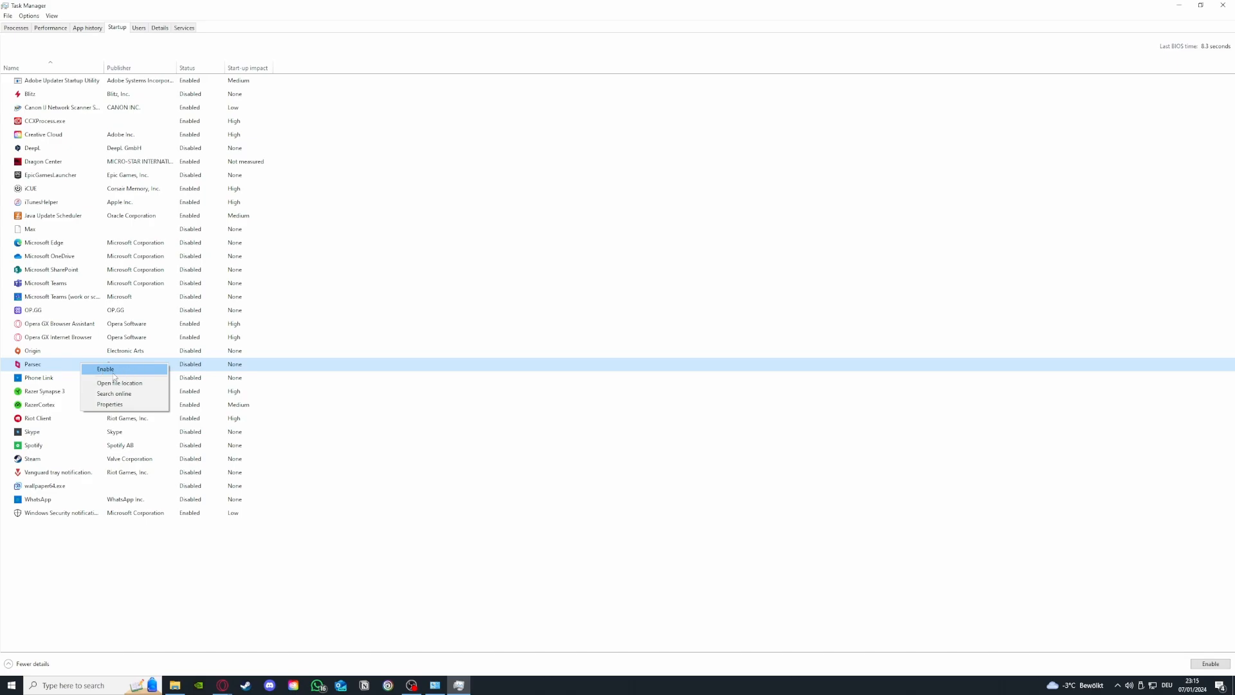
left_click(118, 190)
right_click(72, 191)
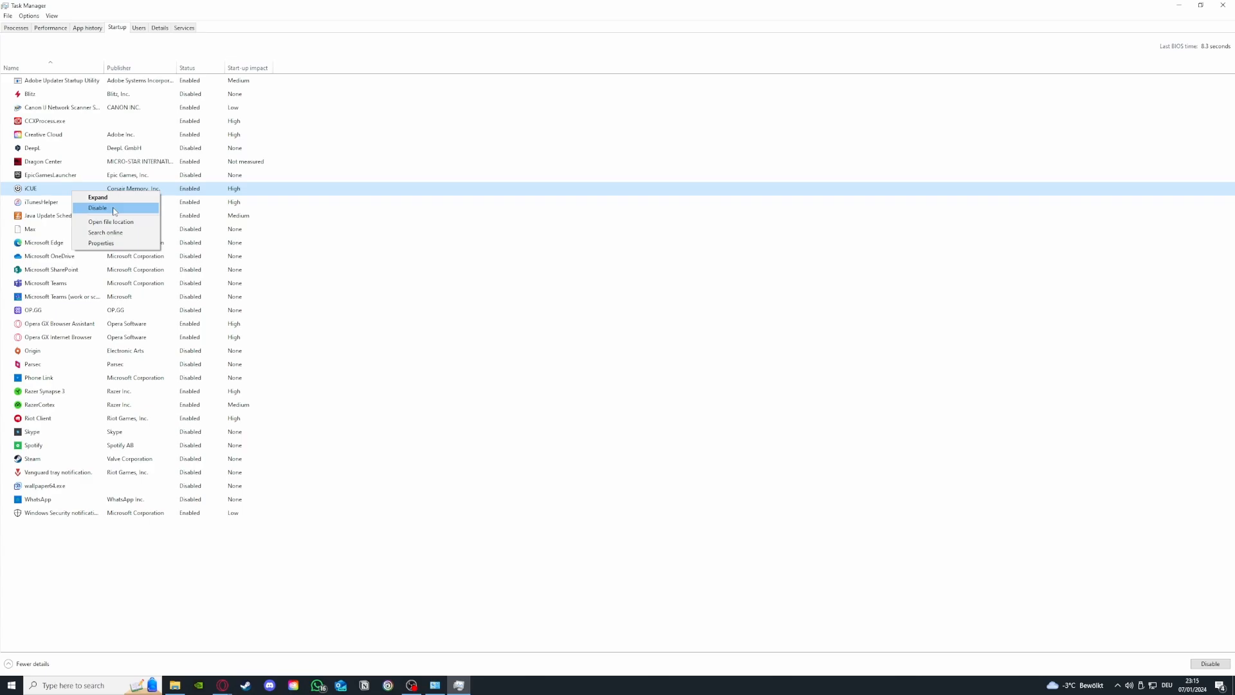
left_click(131, 209)
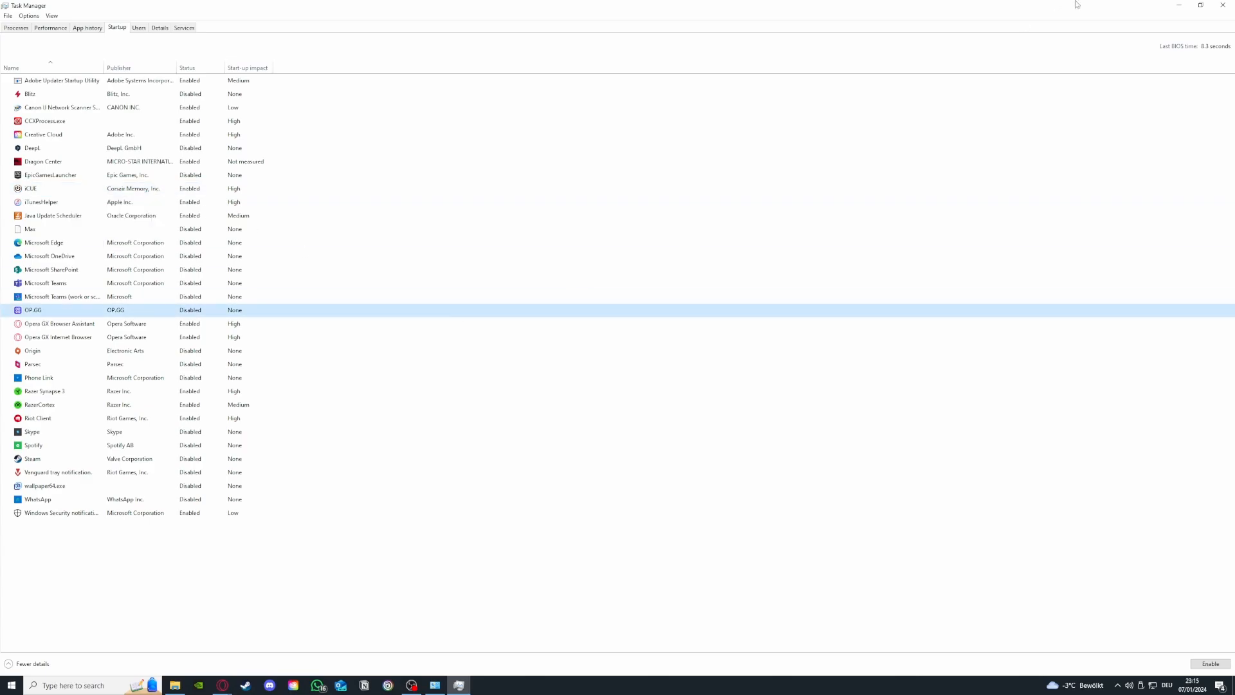
left_click(1222, 5)
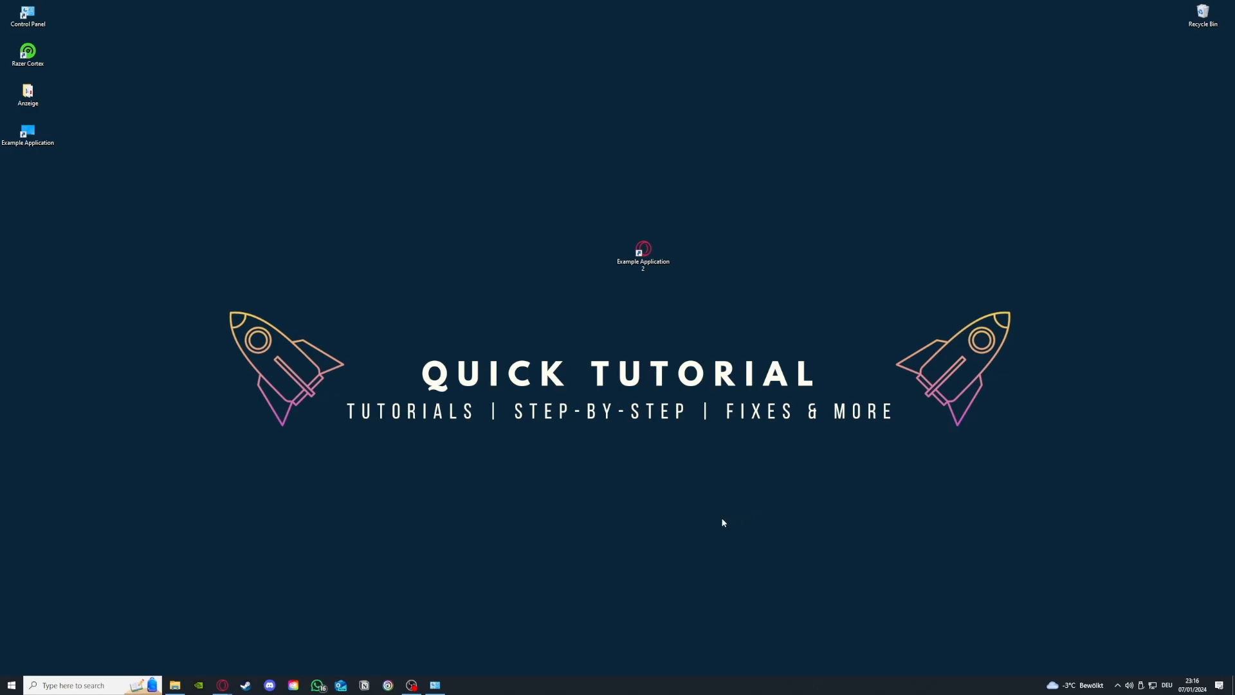
Reopen Task Manager and enlarge its window until the GPU and power usage columns fit
right_click(562, 692)
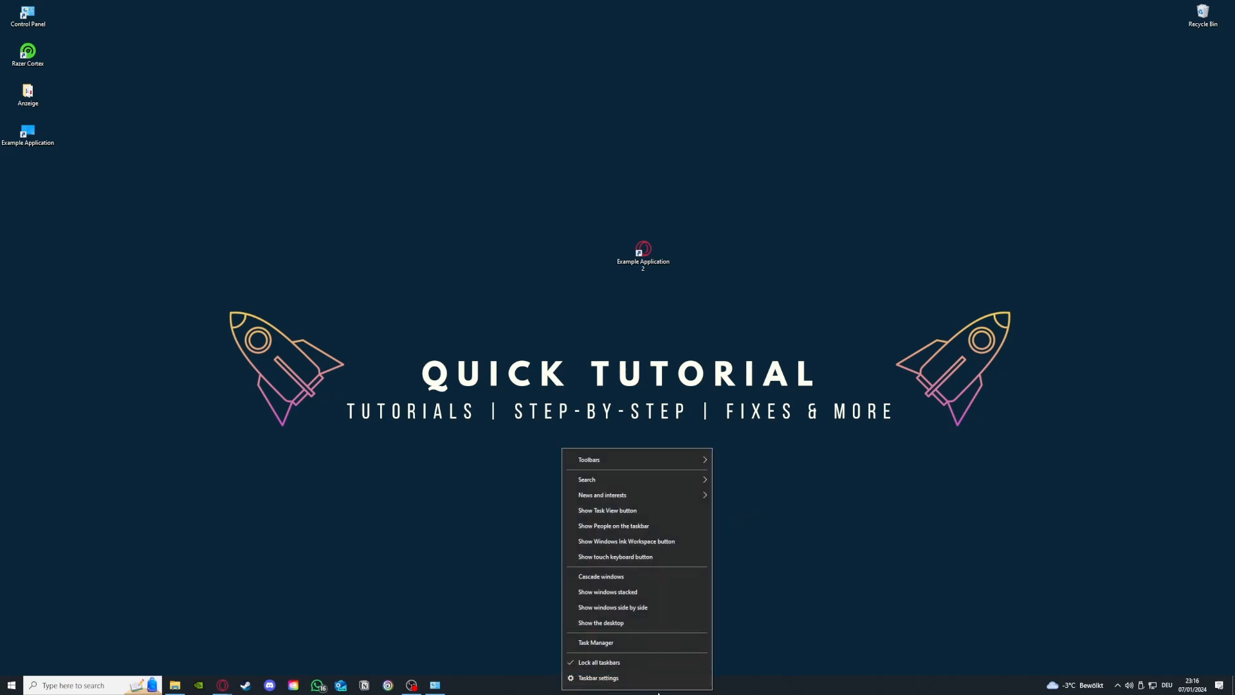
left_click(602, 647)
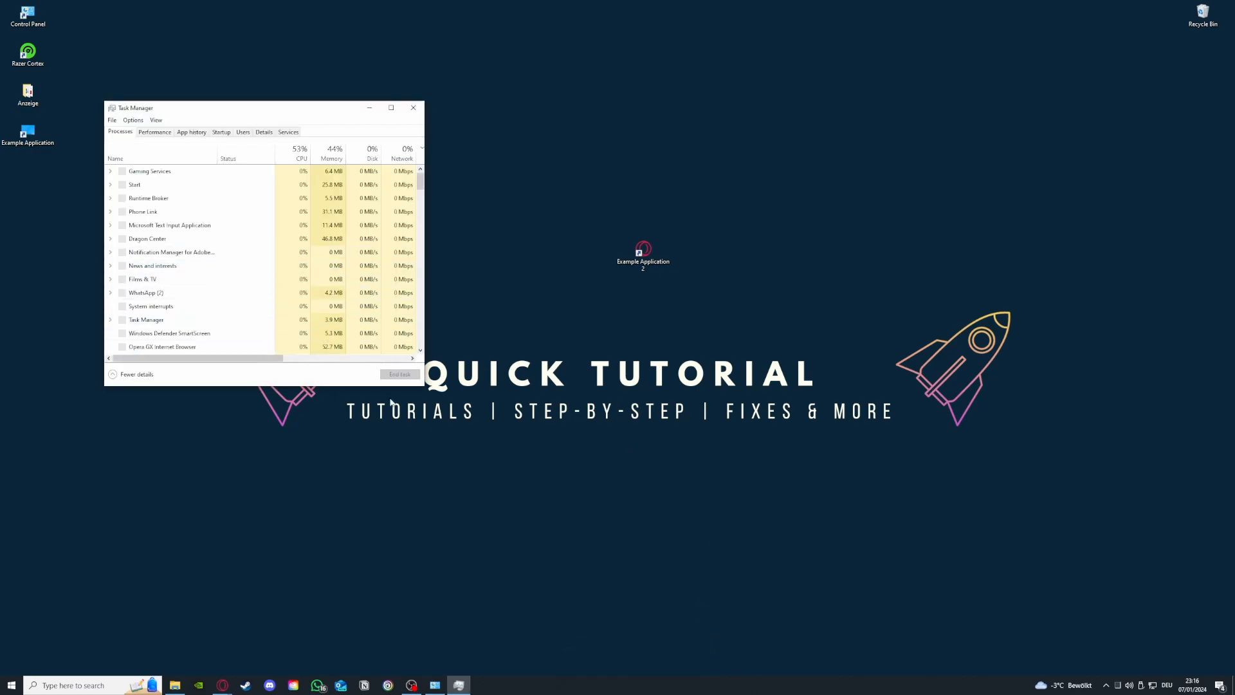
left_click_drag(419, 387, 802, 550)
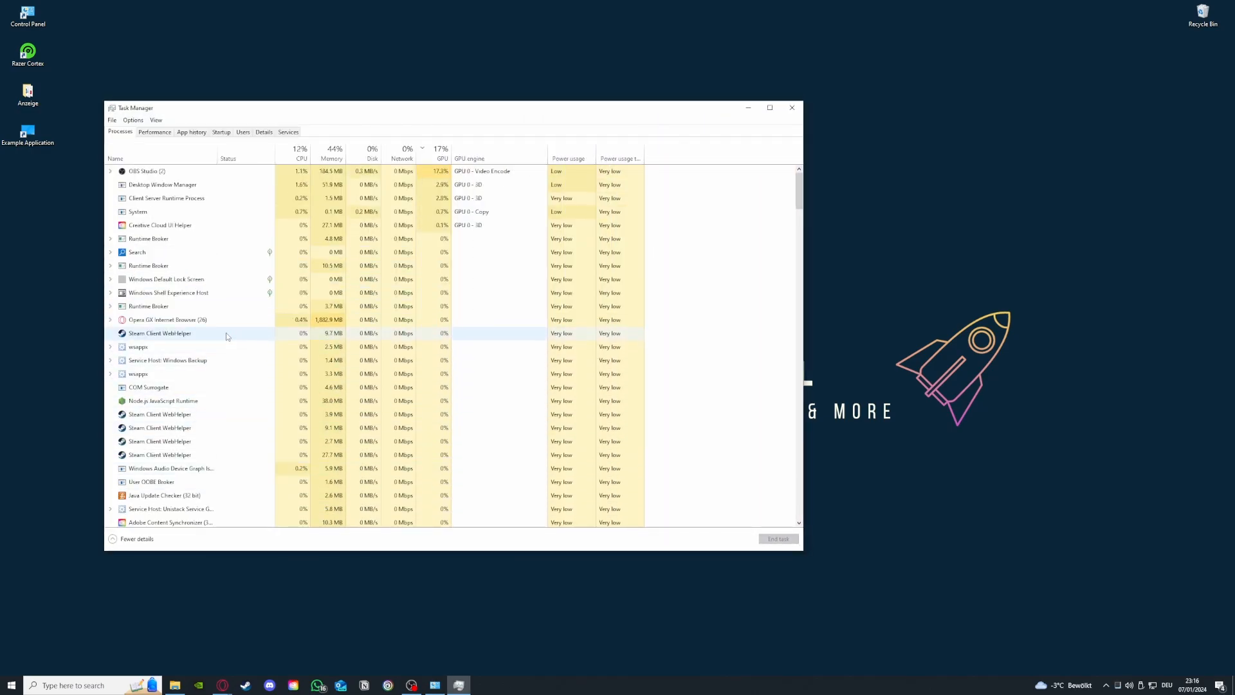
Select the Steam Client WebHelper processes one by one to inspect them, and close Task Manager
left_click(267, 334)
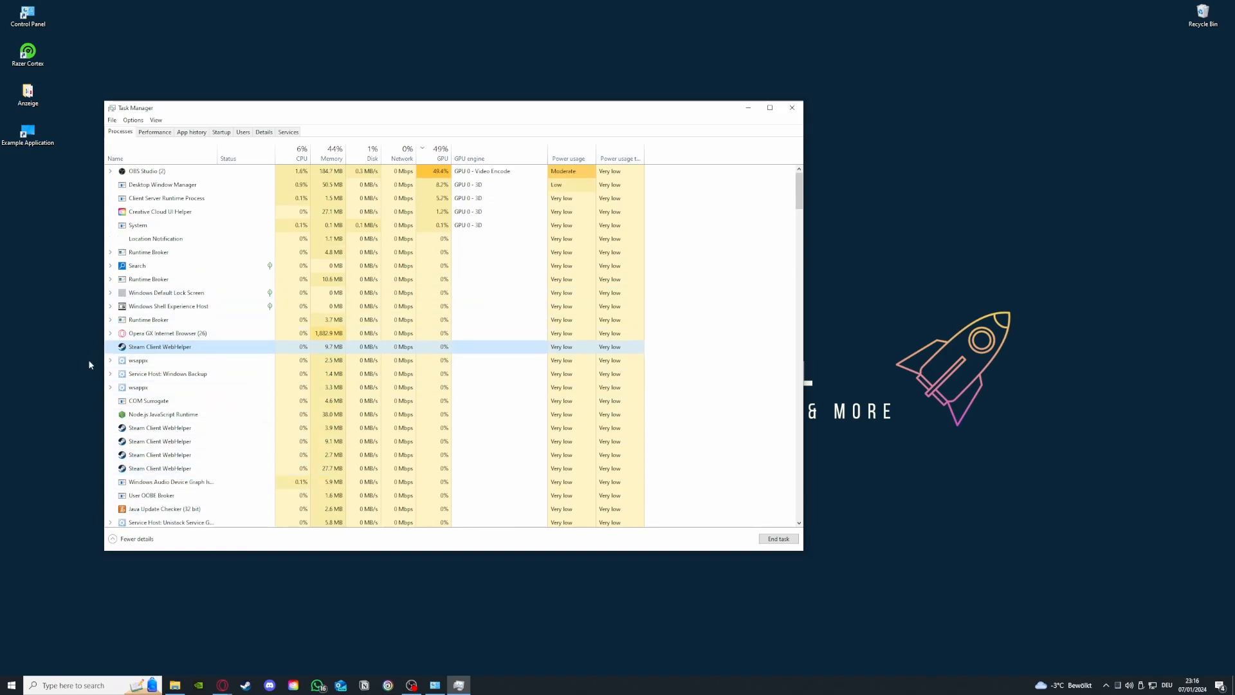
scroll(140, 407, "down", 3)
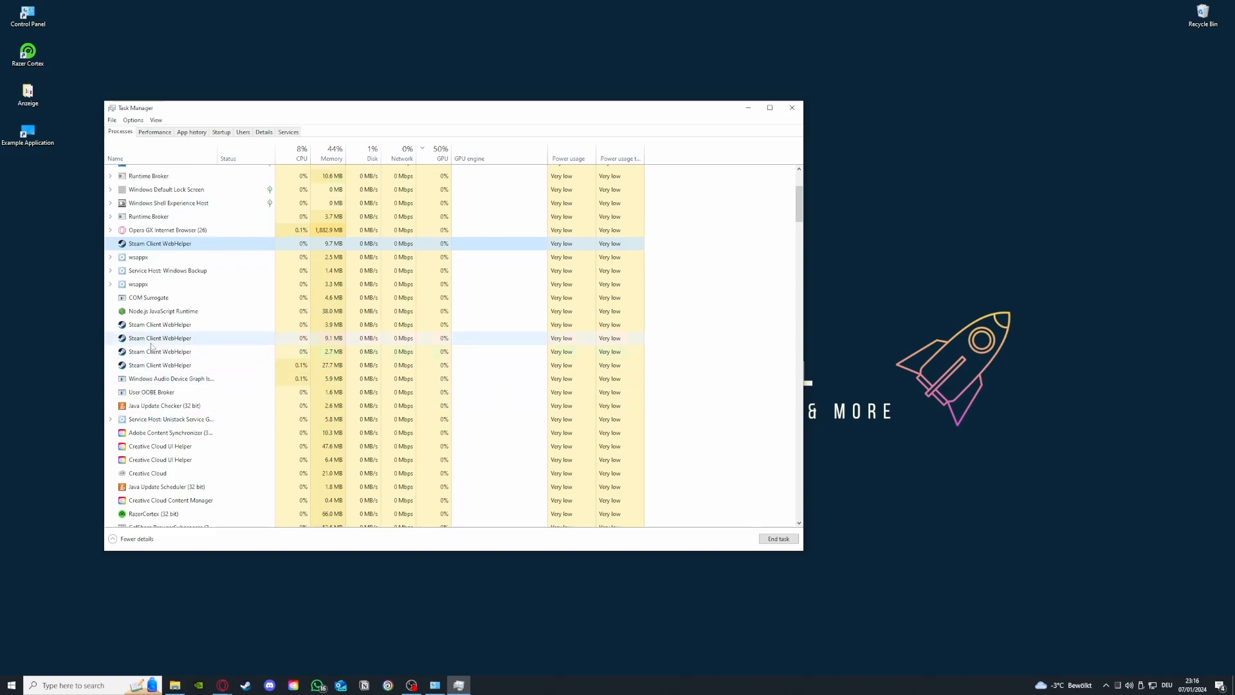
left_click(146, 324)
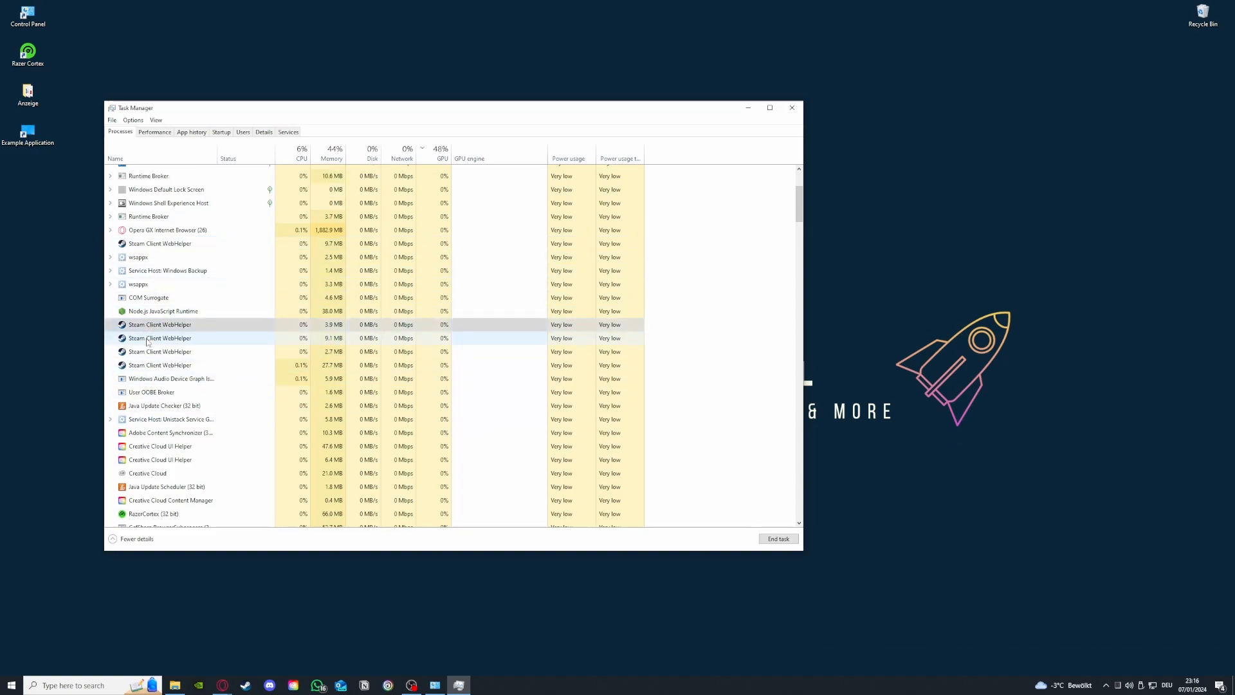
left_click(149, 338)
left_click(151, 351)
left_click(153, 367)
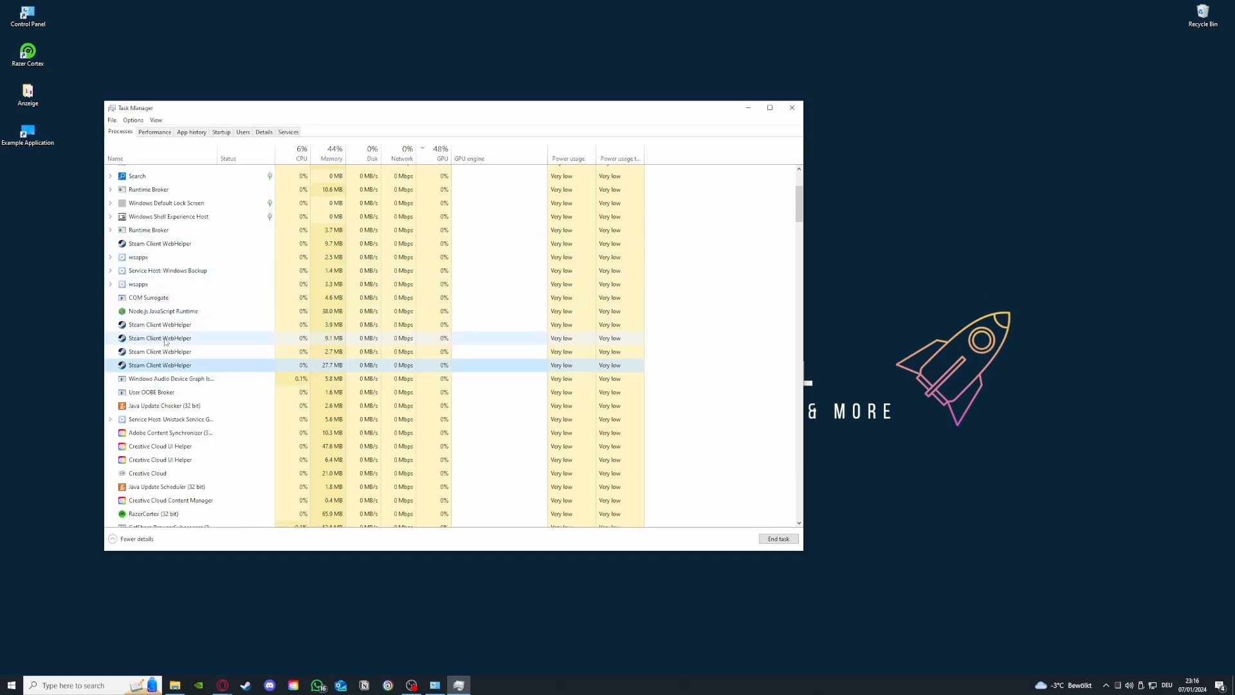
left_click(789, 103)
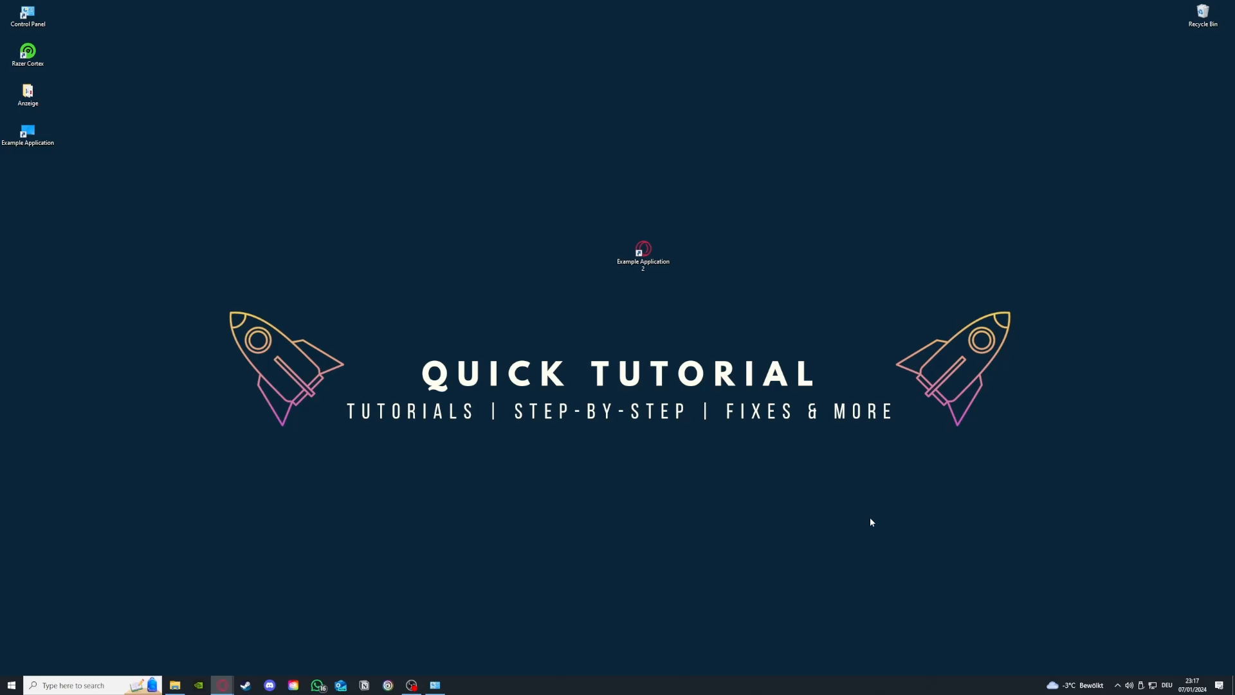
Open Administrative Tools from Control Panel's System and Security page and move its window beside the Control Panel window
left_click(435, 685)
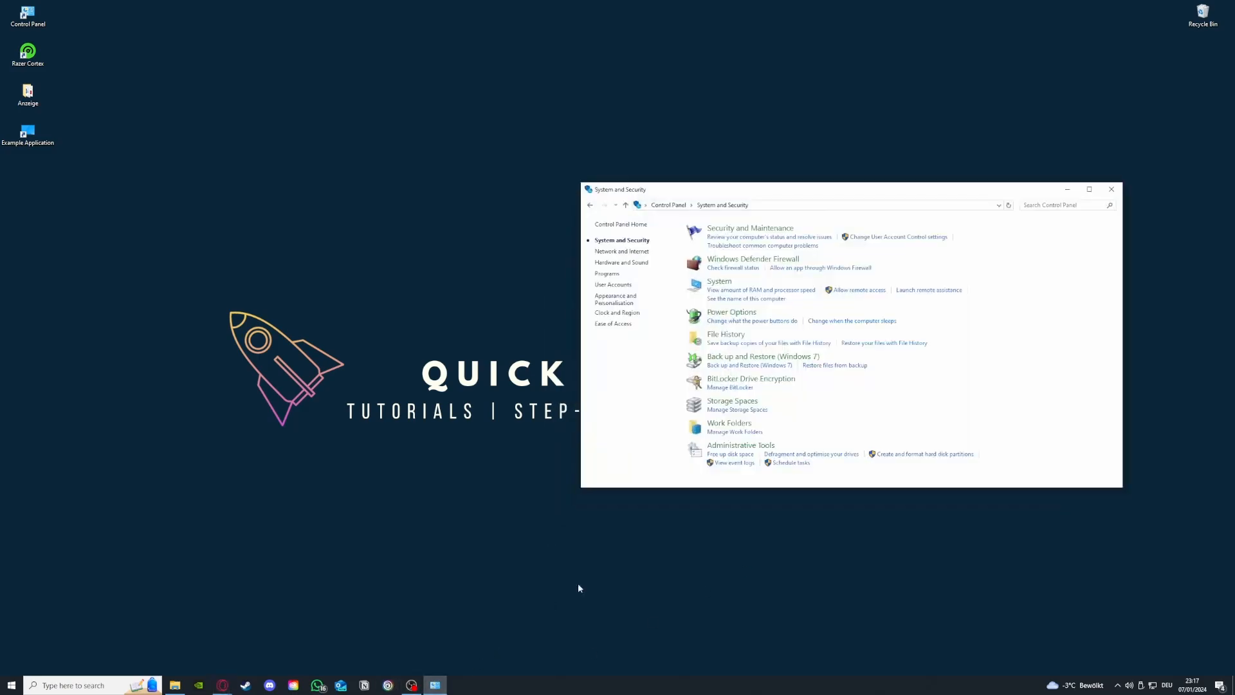
mouse_move(734, 453)
left_mouse_down()
mouse_move(582, 444)
mouse_move(724, 448)
left_mouse_up()
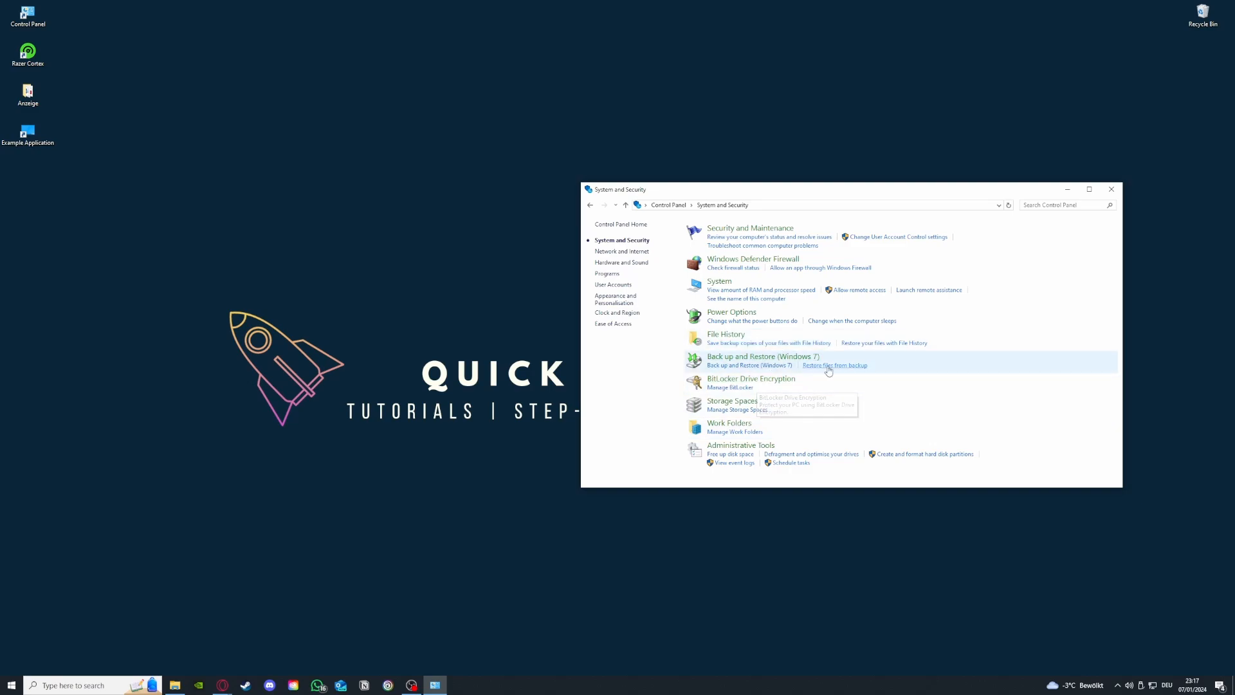
left_click(764, 446)
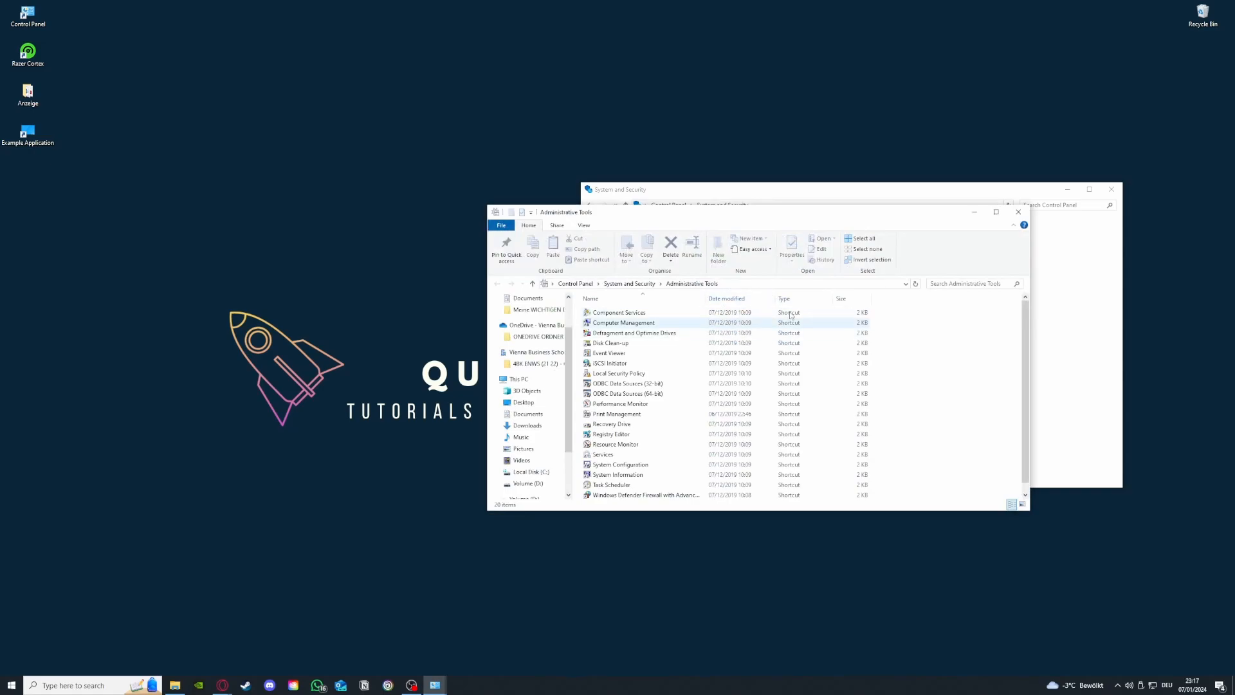
mouse_move(758, 215)
left_mouse_down()
mouse_move(352, 129)
mouse_move(299, 143)
left_mouse_up()
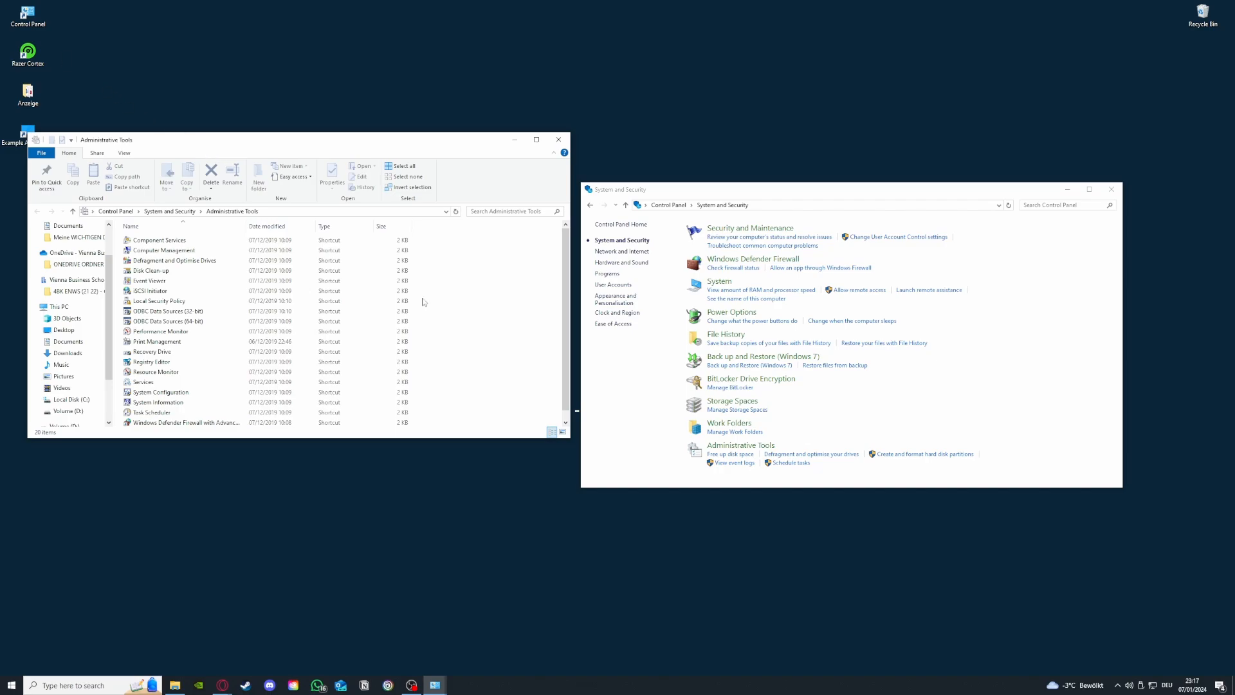
left_click(100, 687)
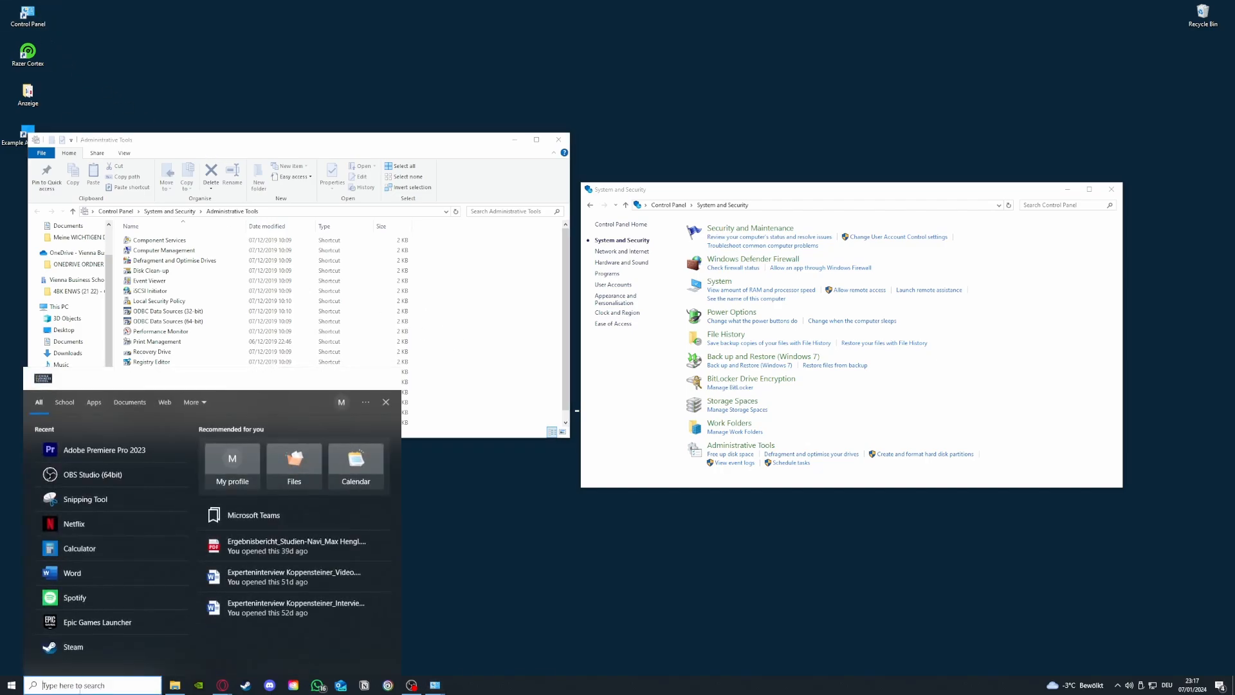
left_click(437, 514)
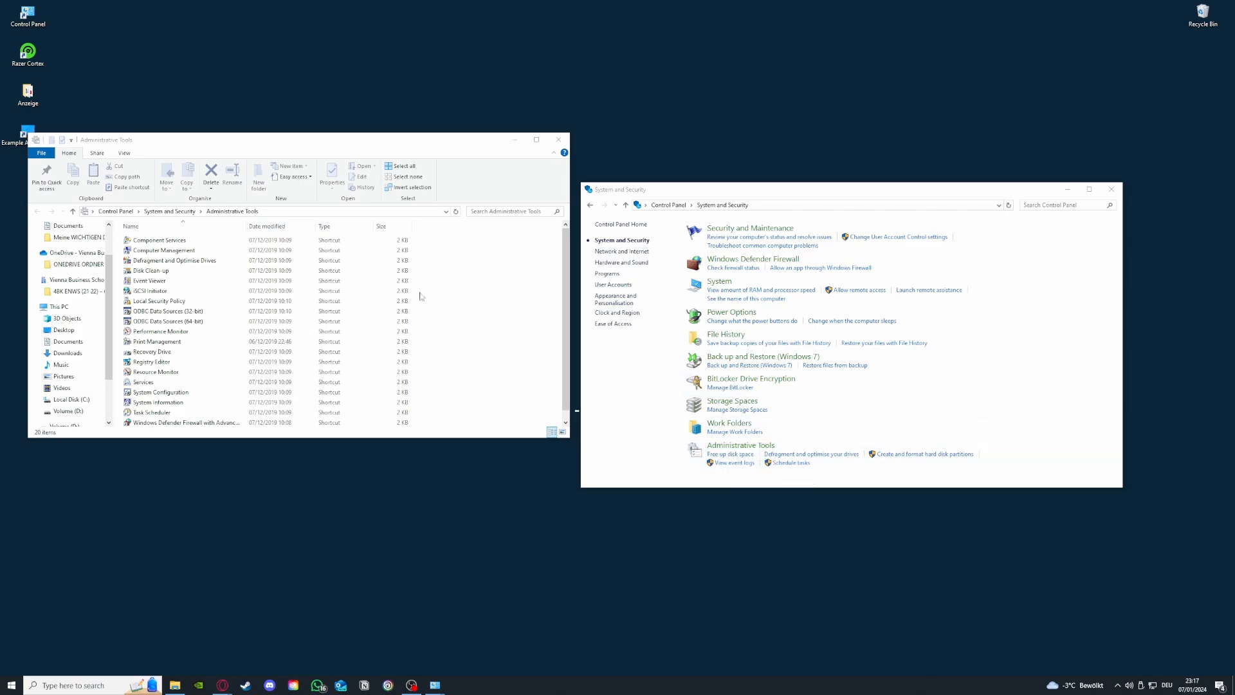
View the drive choices in Disk Clean-up, pick drive C:, and close the tool without cleaning, along with both open windows
double_click(159, 271)
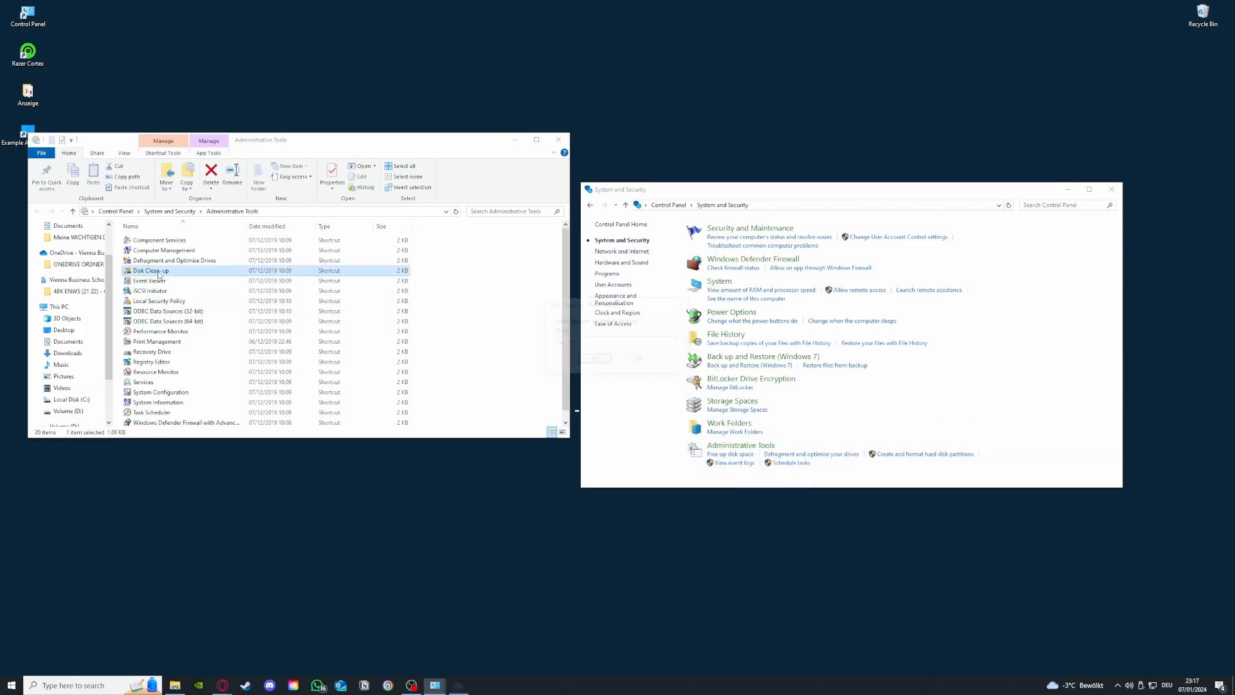
left_click(614, 342)
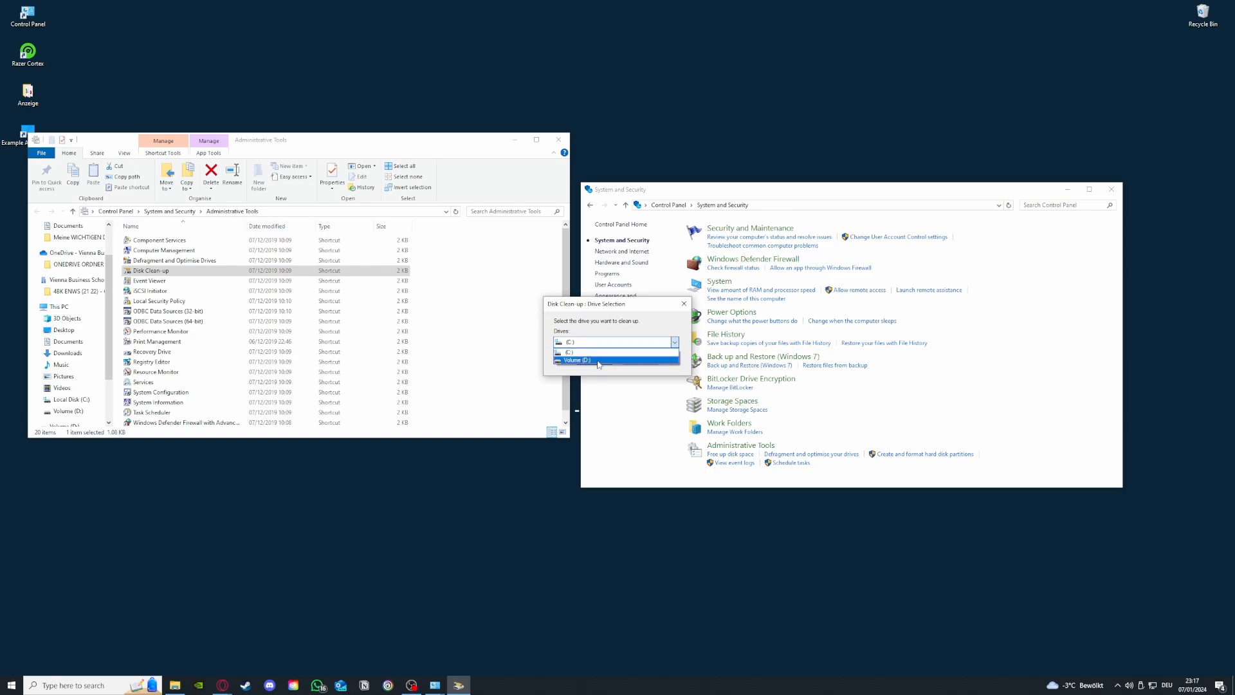
left_click(614, 352)
left_click(683, 306)
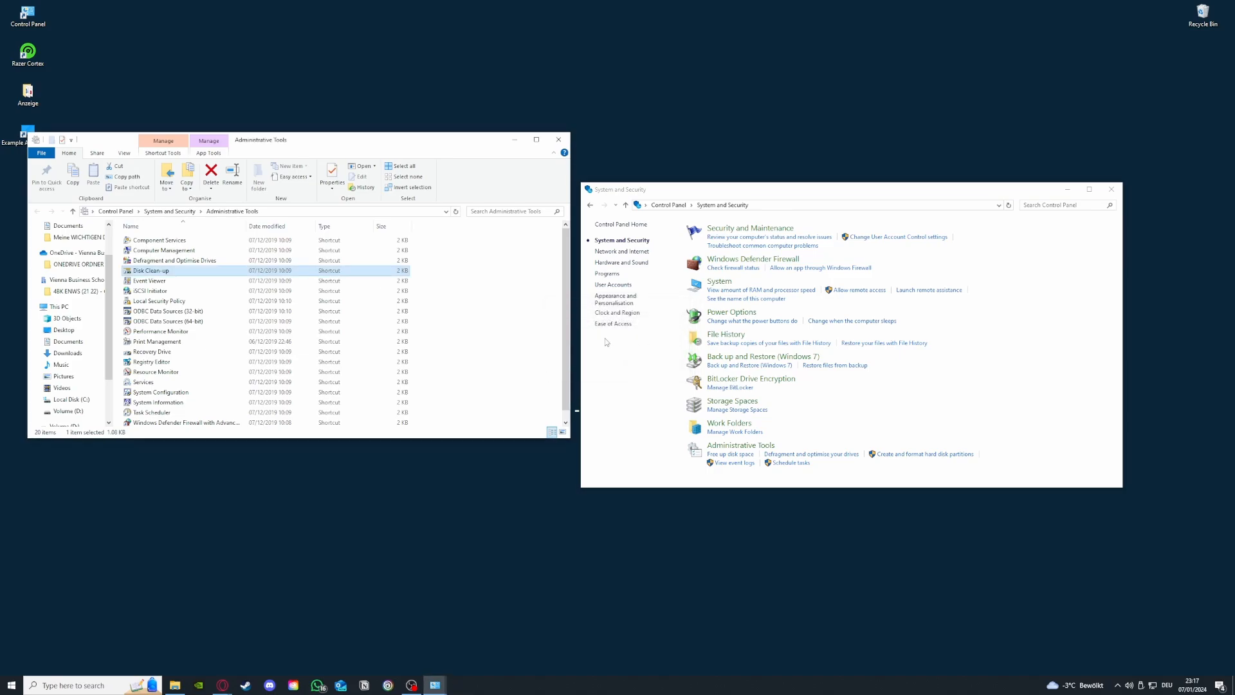
left_click(558, 139)
left_click(1110, 189)
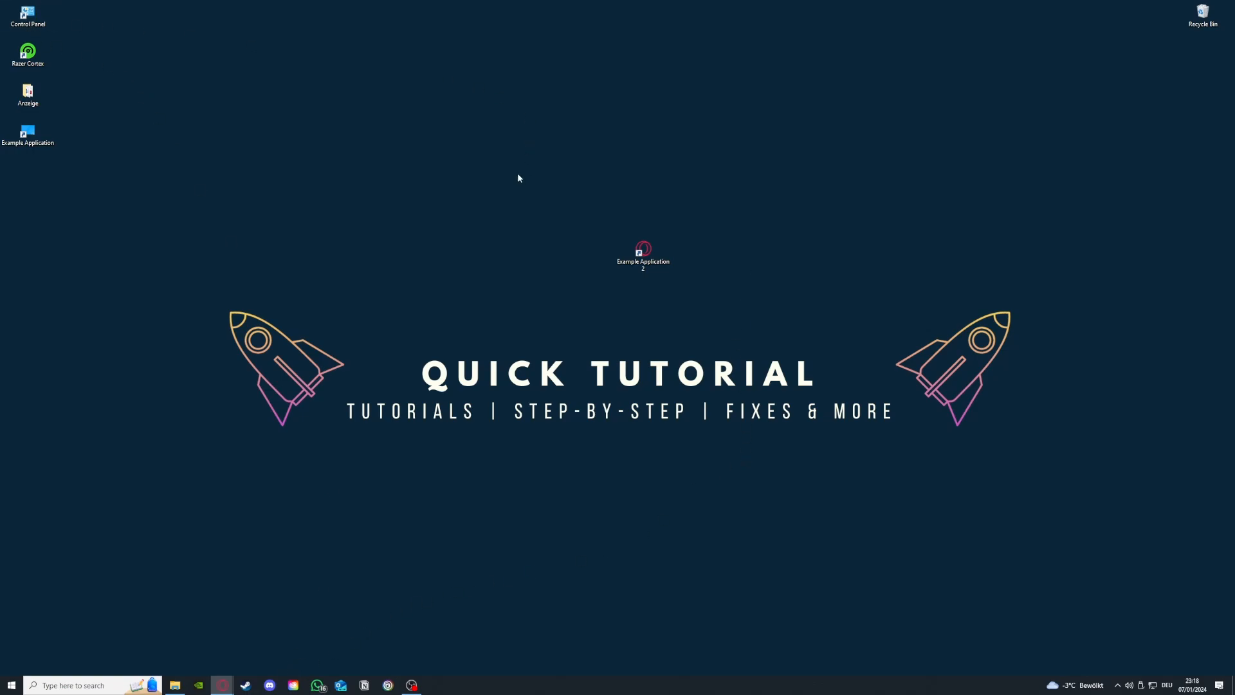
Open the list of installed programs from Control Panel and look through it for unneeded software
double_click(47, 17)
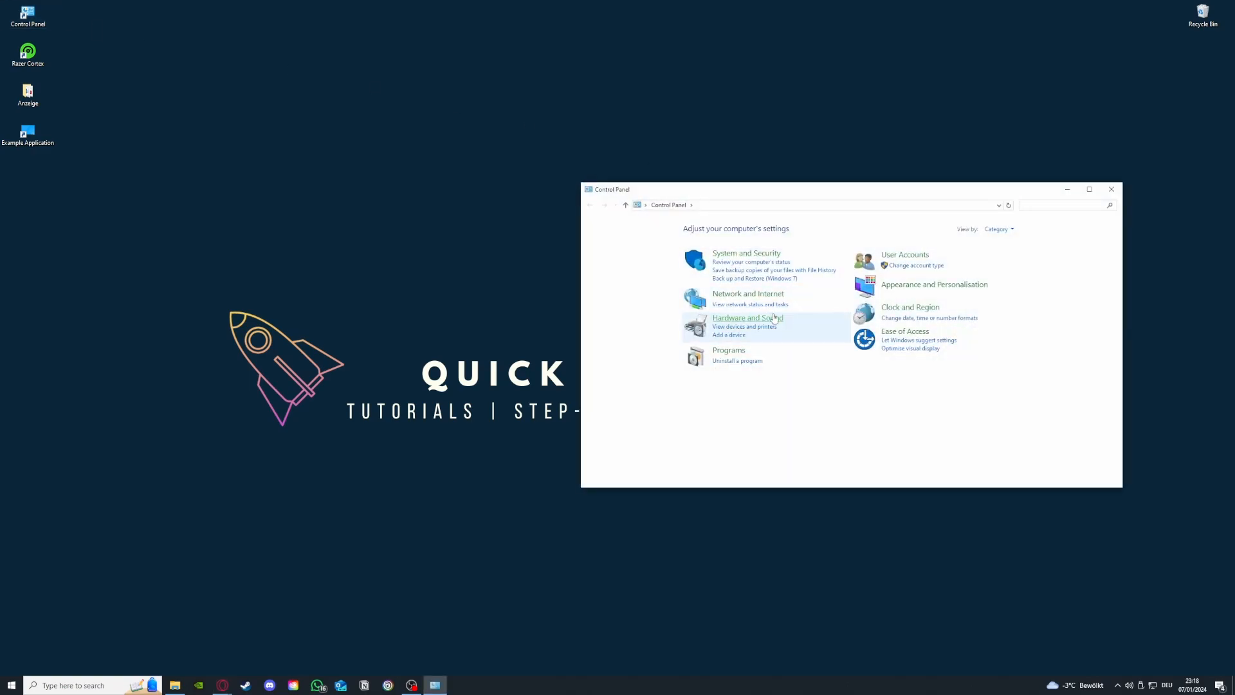
left_click(738, 363)
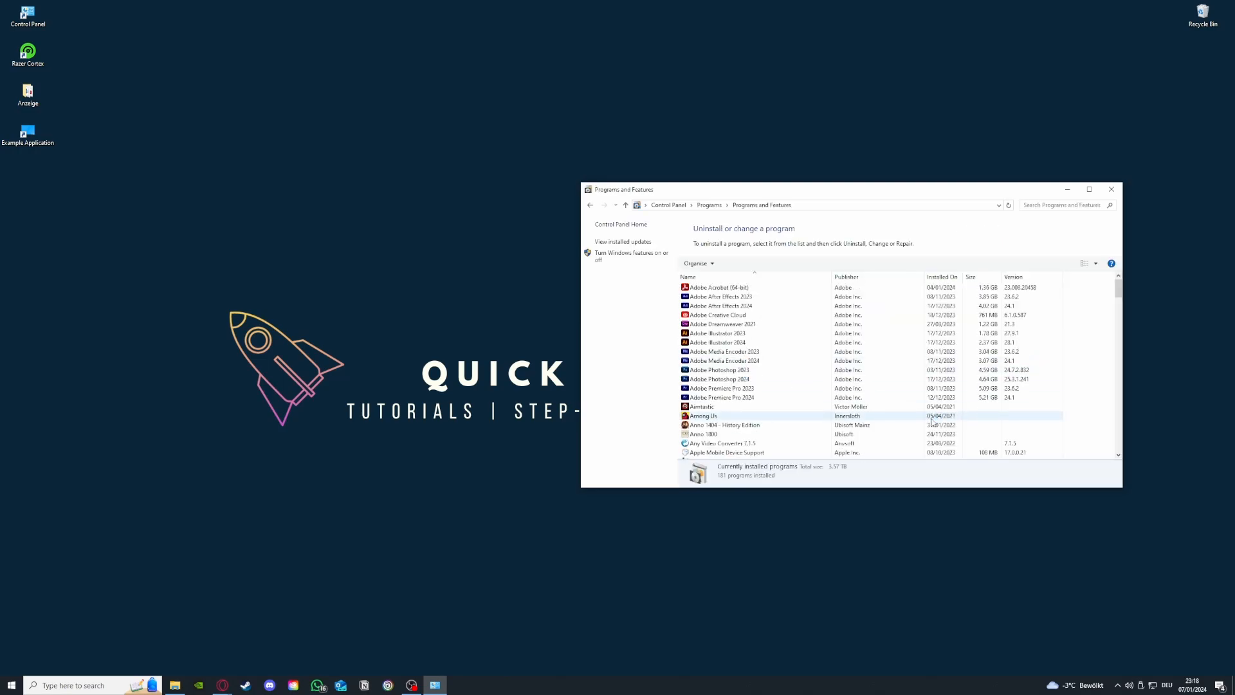
scroll(932, 421, "down", 15)
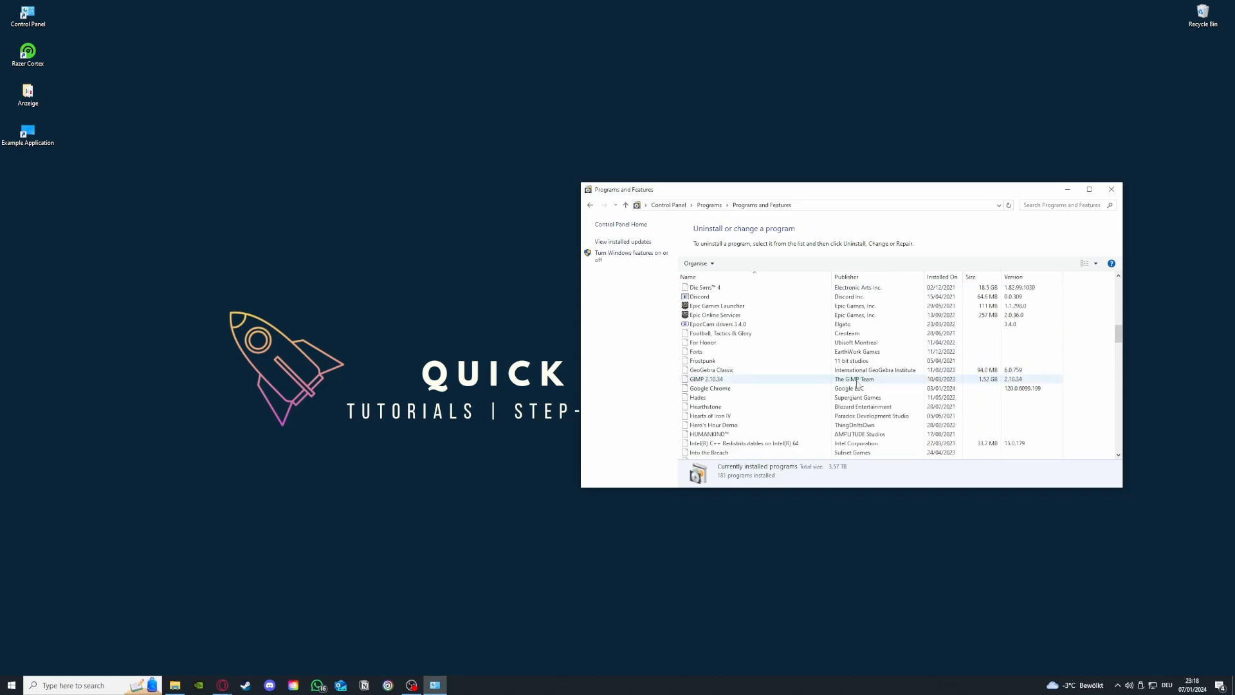
scroll(857, 384, "down", 12)
scroll(800, 390, "up", 6)
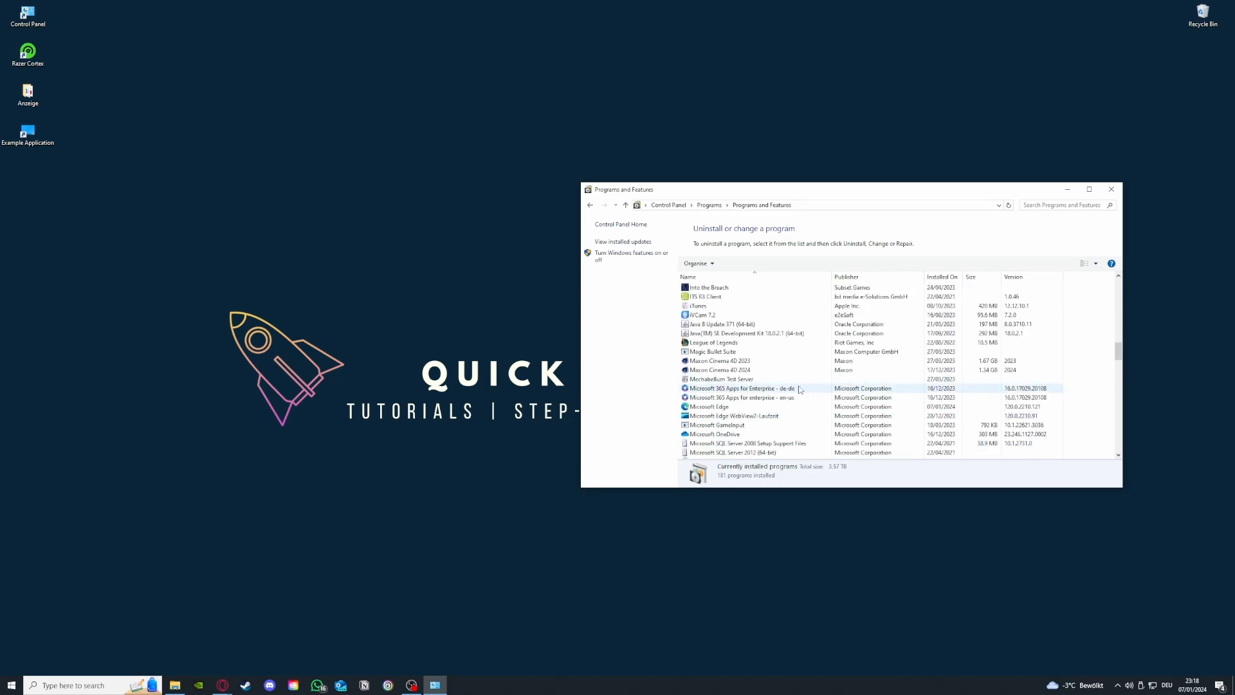
scroll(799, 389, "down", 5)
scroll(772, 396, "up", 2)
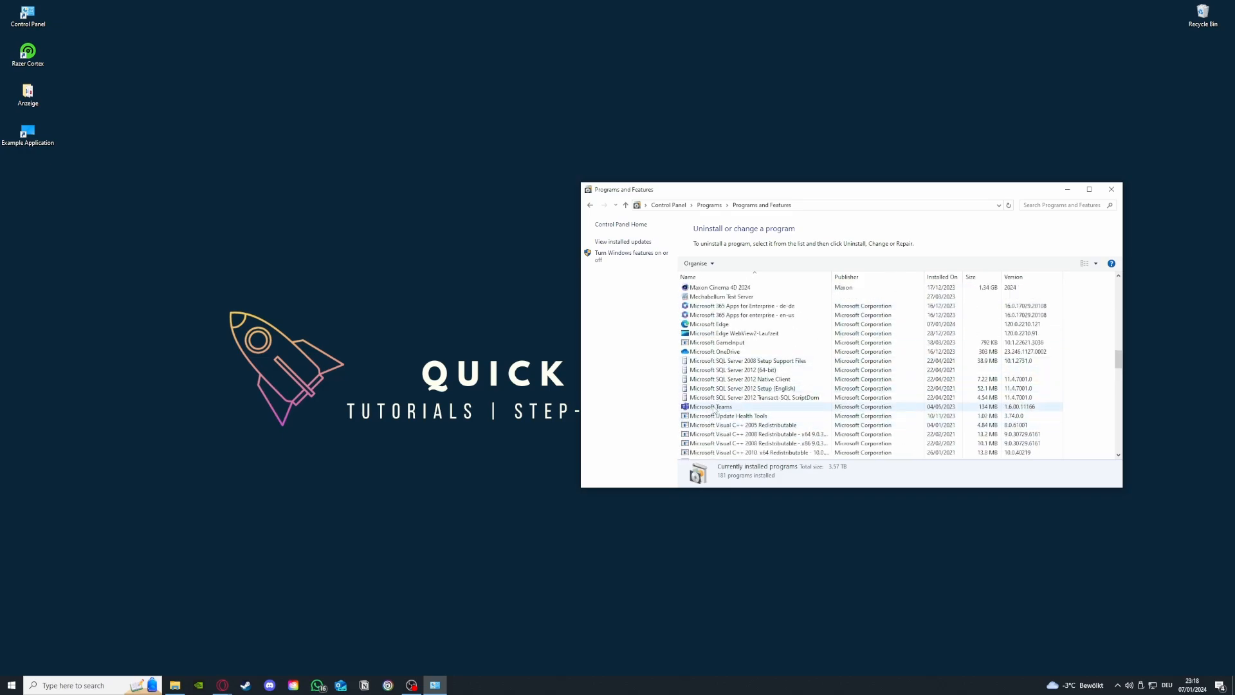
Select Microsoft Teams in the program list and view its uninstall option without removing it
left_click(714, 407)
right_click(714, 409)
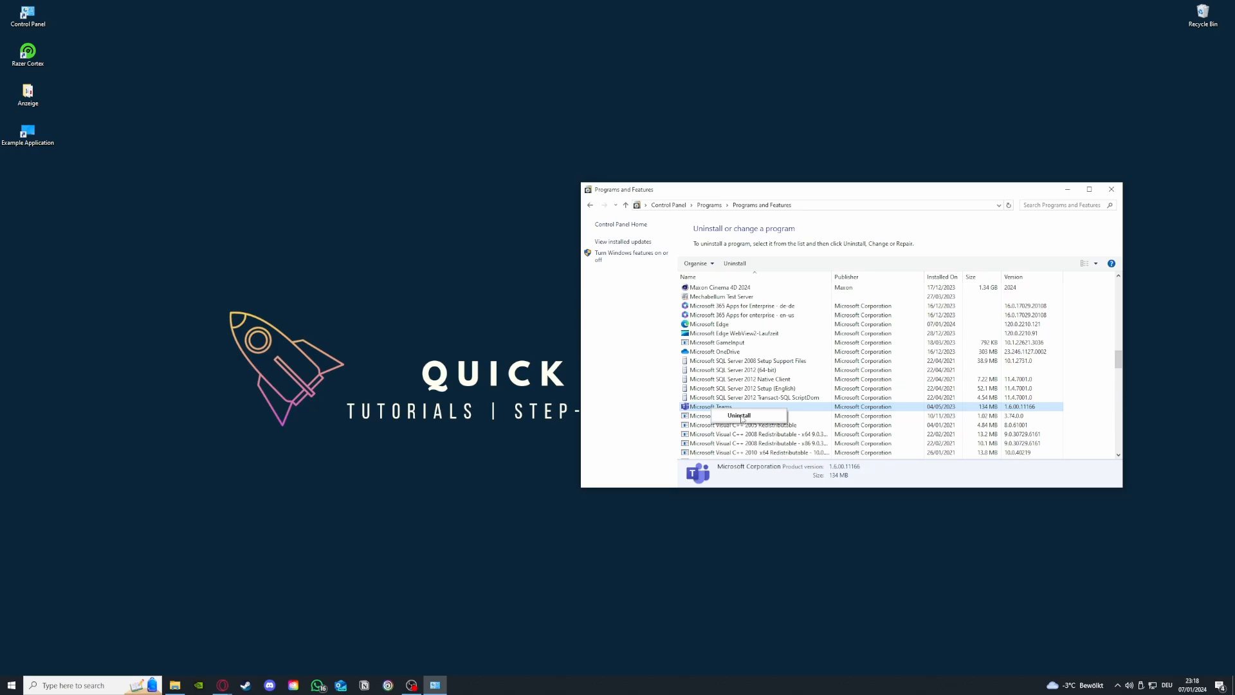
left_click(616, 331)
Return to the Control Panel home page, search for "window" and open Windows Defender Firewall
left_click(590, 205)
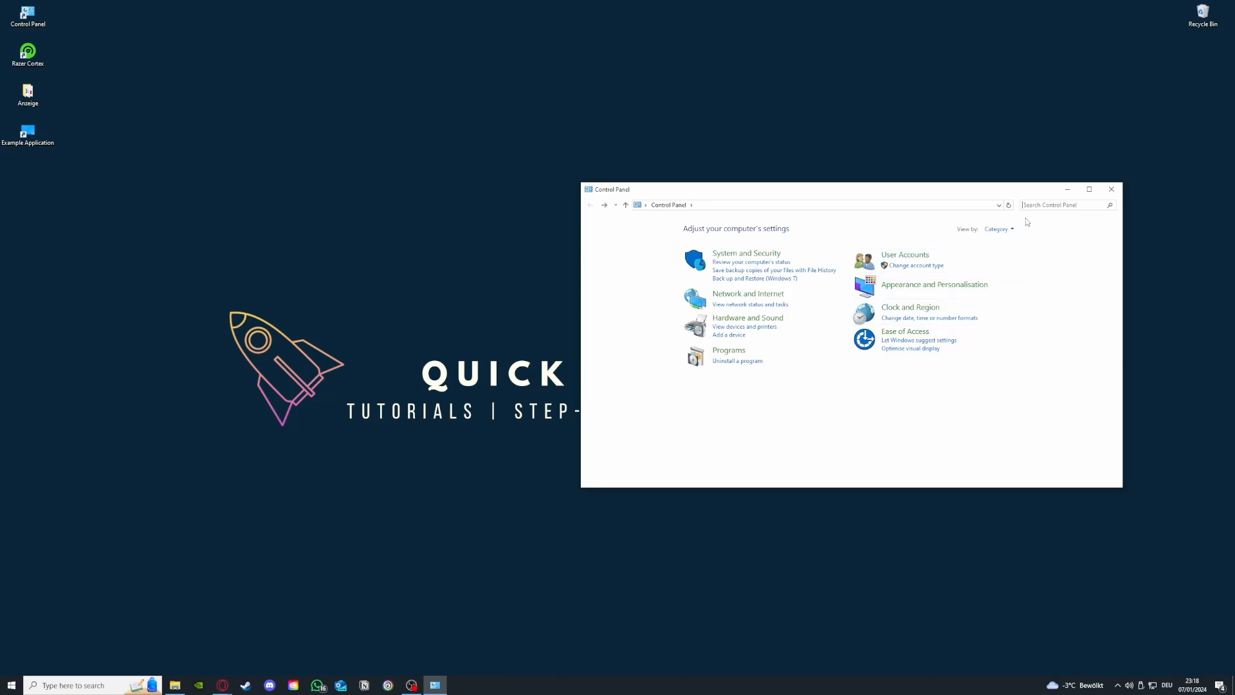
type("window")
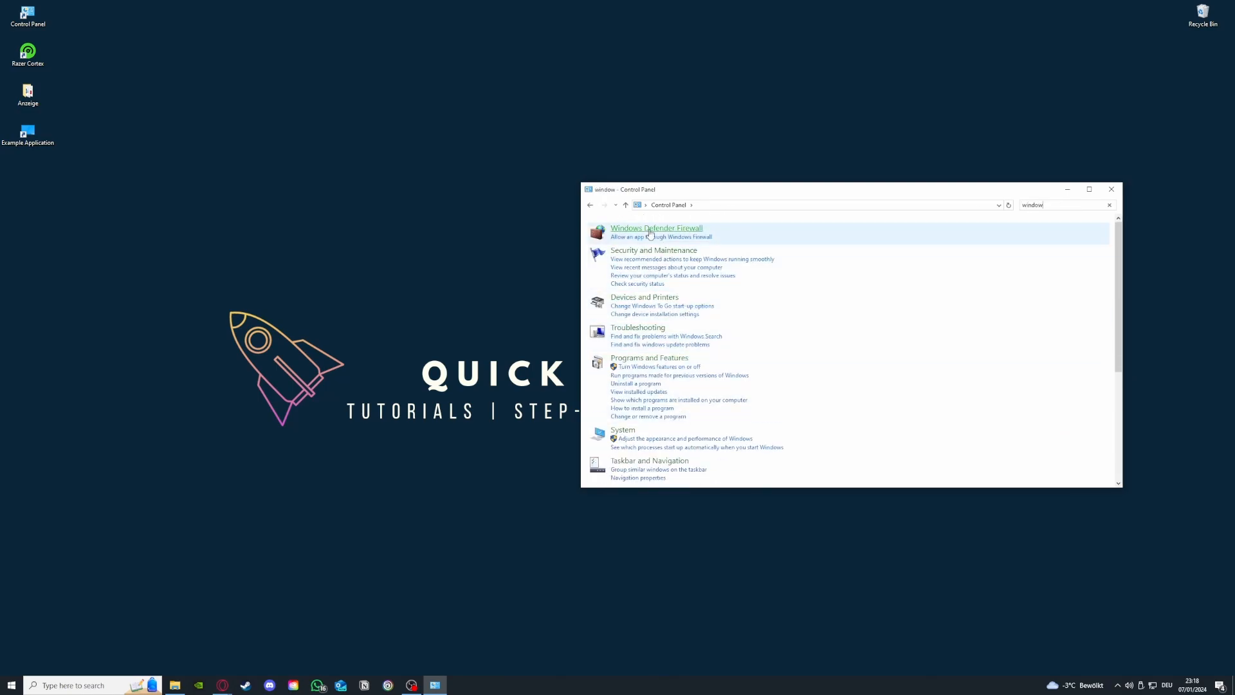
left_click(681, 229)
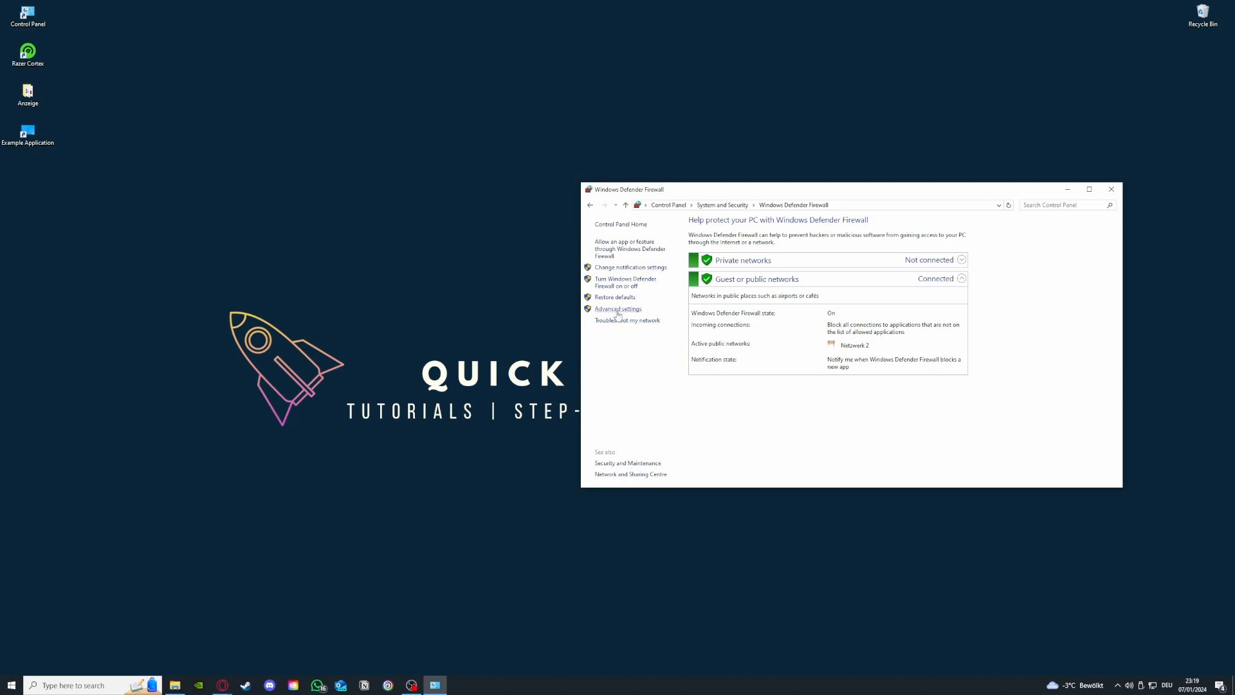
Review the apps and features allowed through Windows Defender Firewall, including their Private and Public permissions, and return to the firewall page
left_click(620, 249)
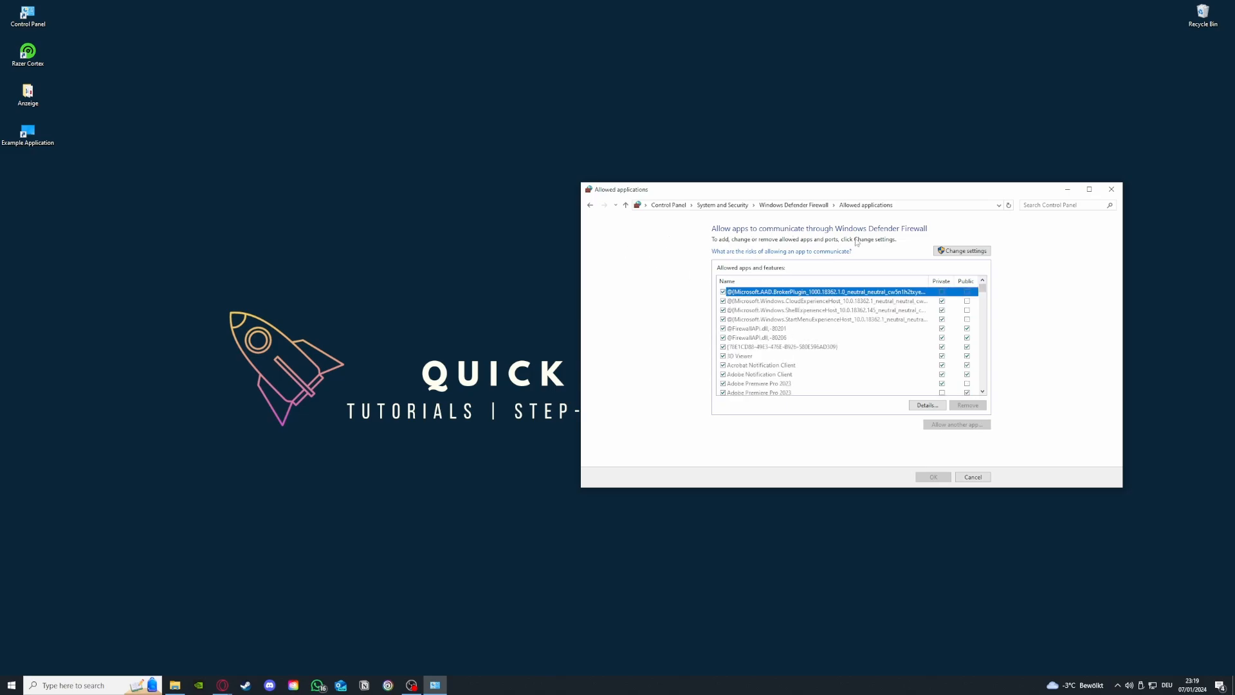
left_click(591, 206)
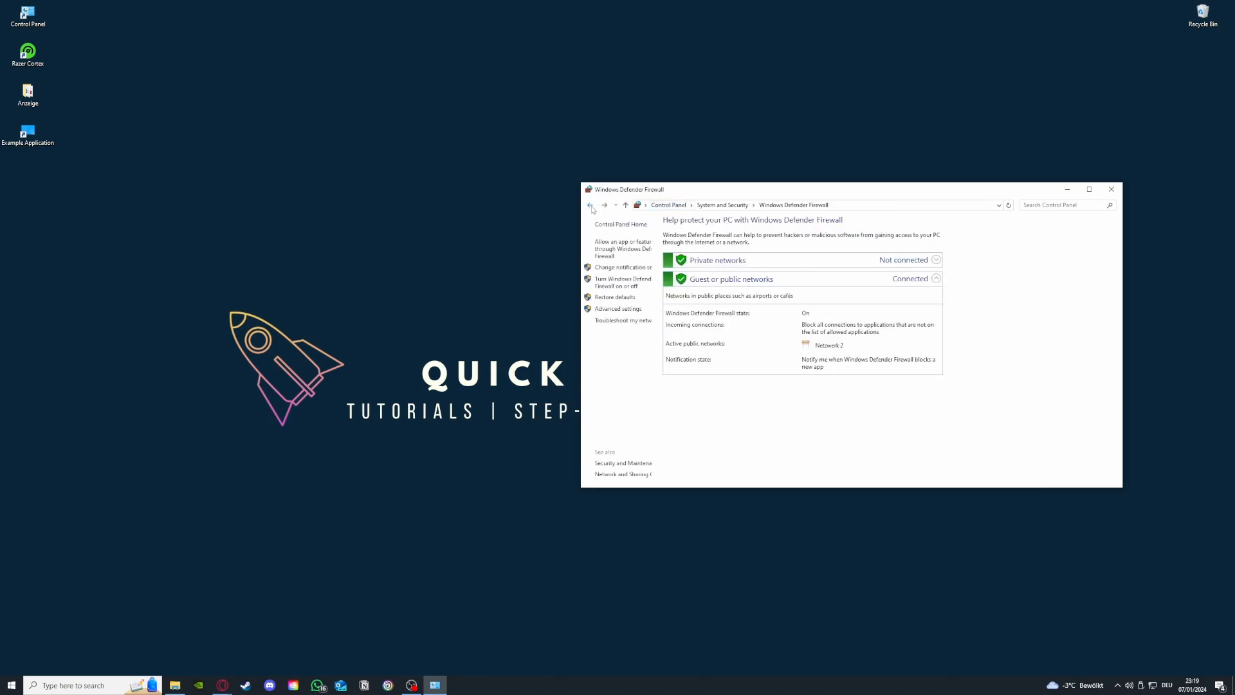
left_click(619, 251)
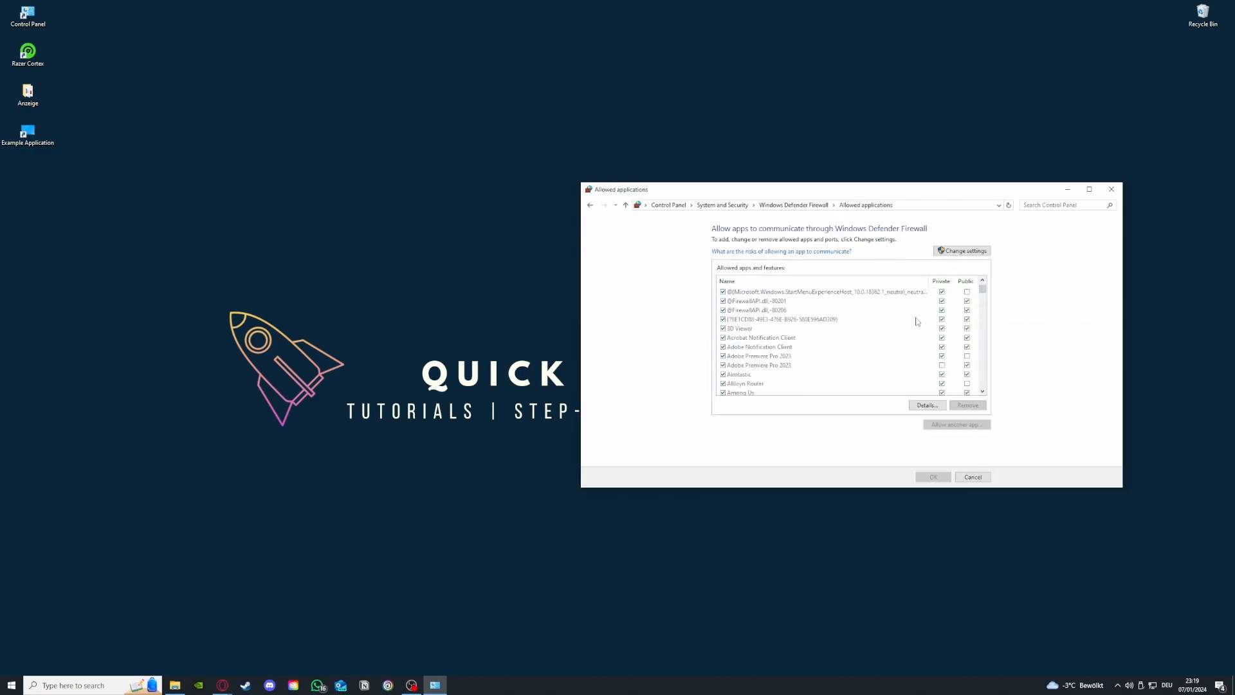
scroll(916, 321, "down", 10)
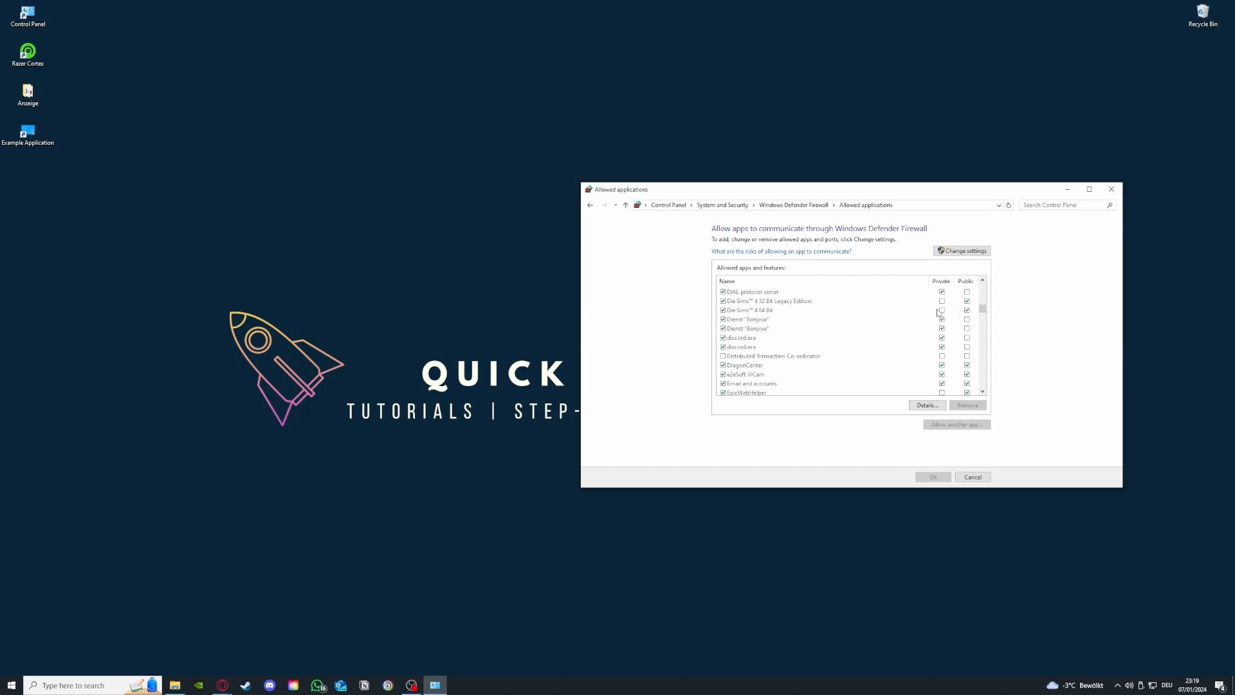
left_click(590, 206)
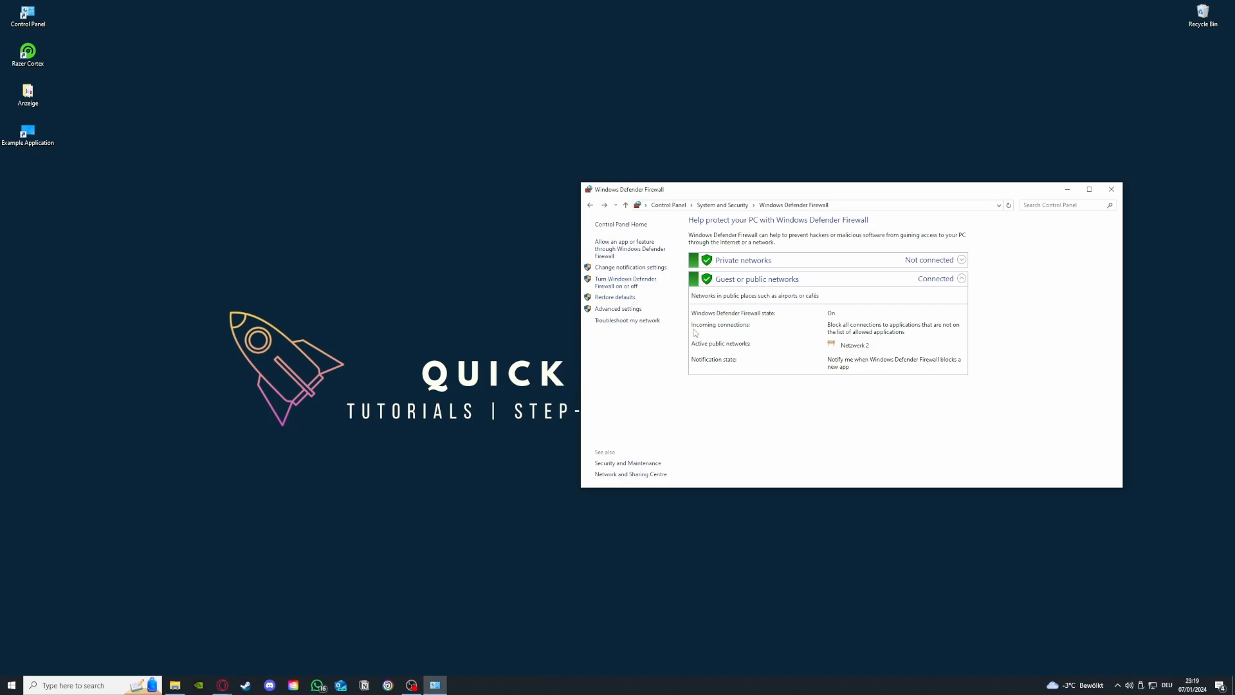
Open the firewall's advanced settings and look through the inbound rules, with a brief check of the outbound rules
left_click(632, 311)
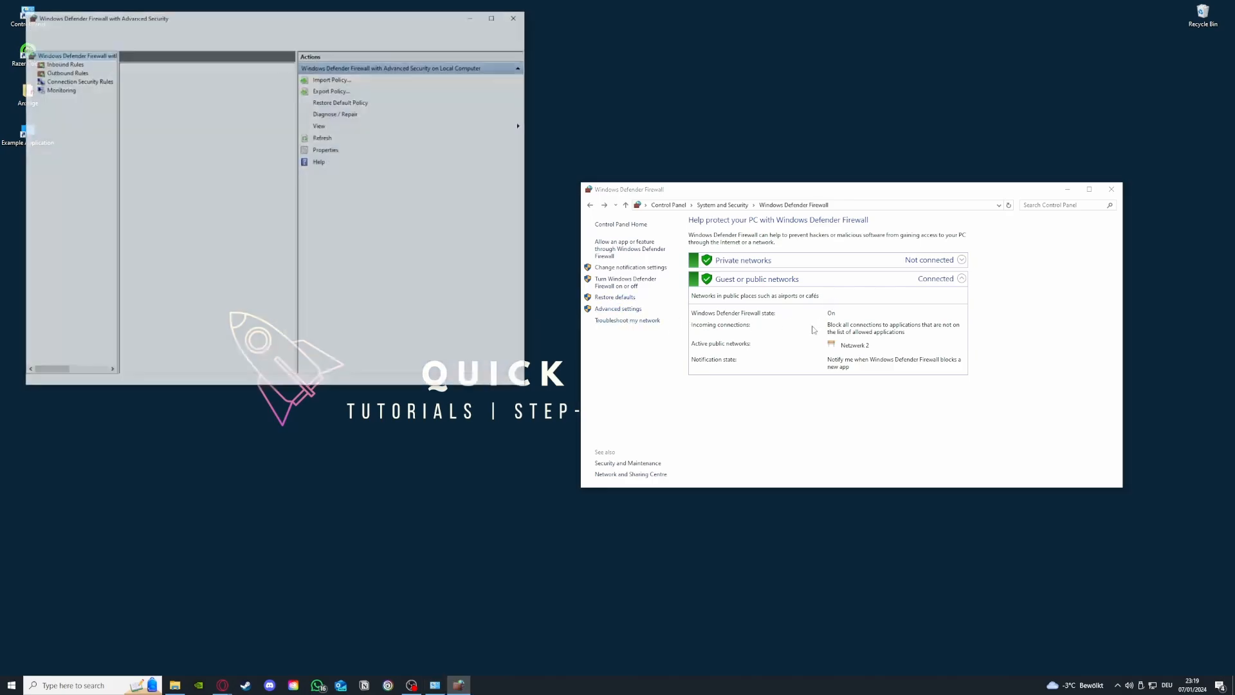
scroll(191, 149, "down", 3)
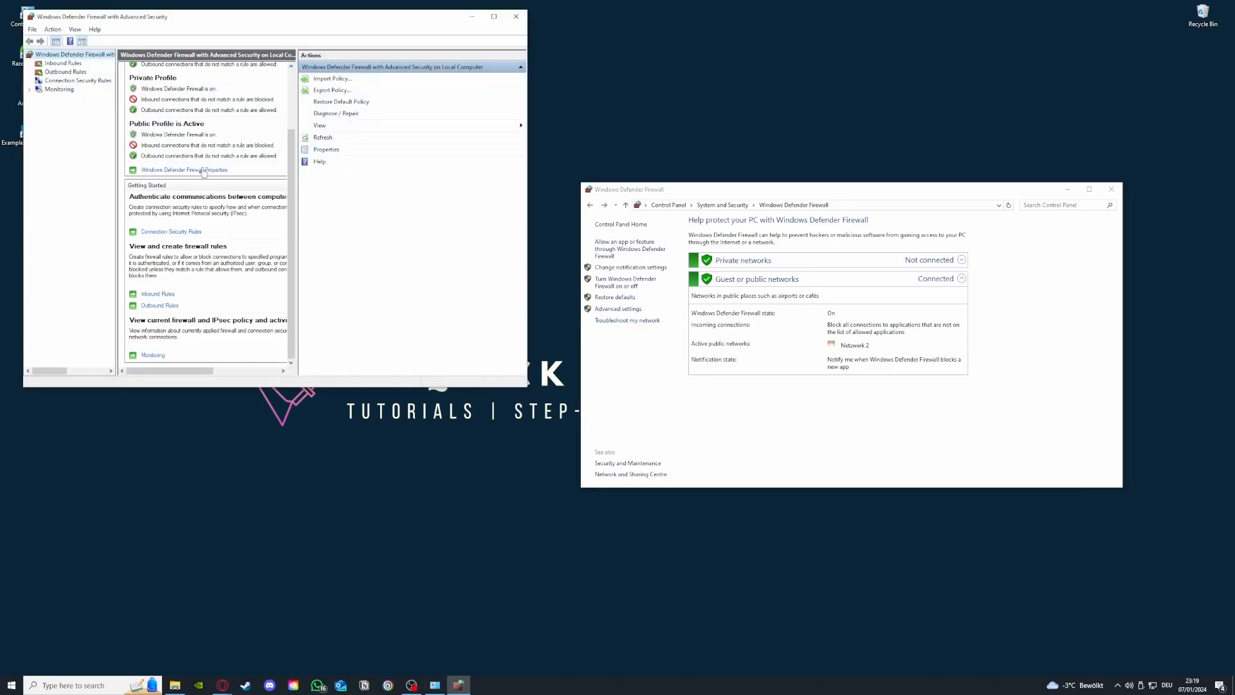
left_click(63, 64)
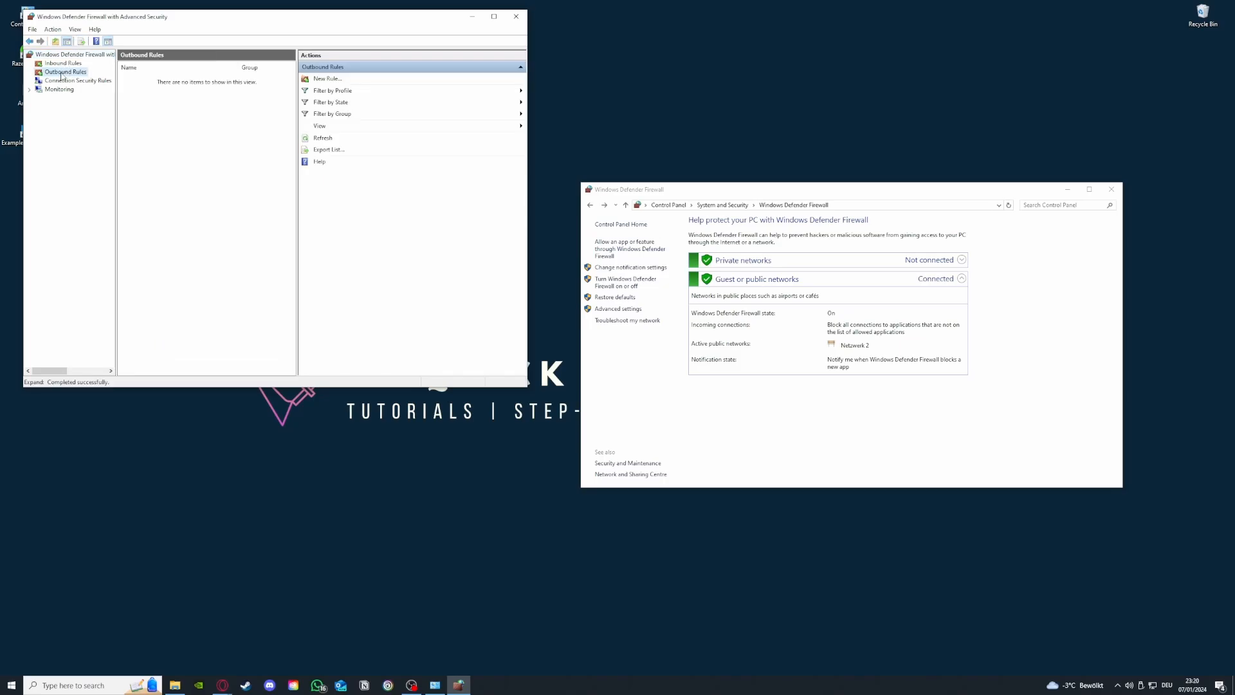
left_click(66, 71)
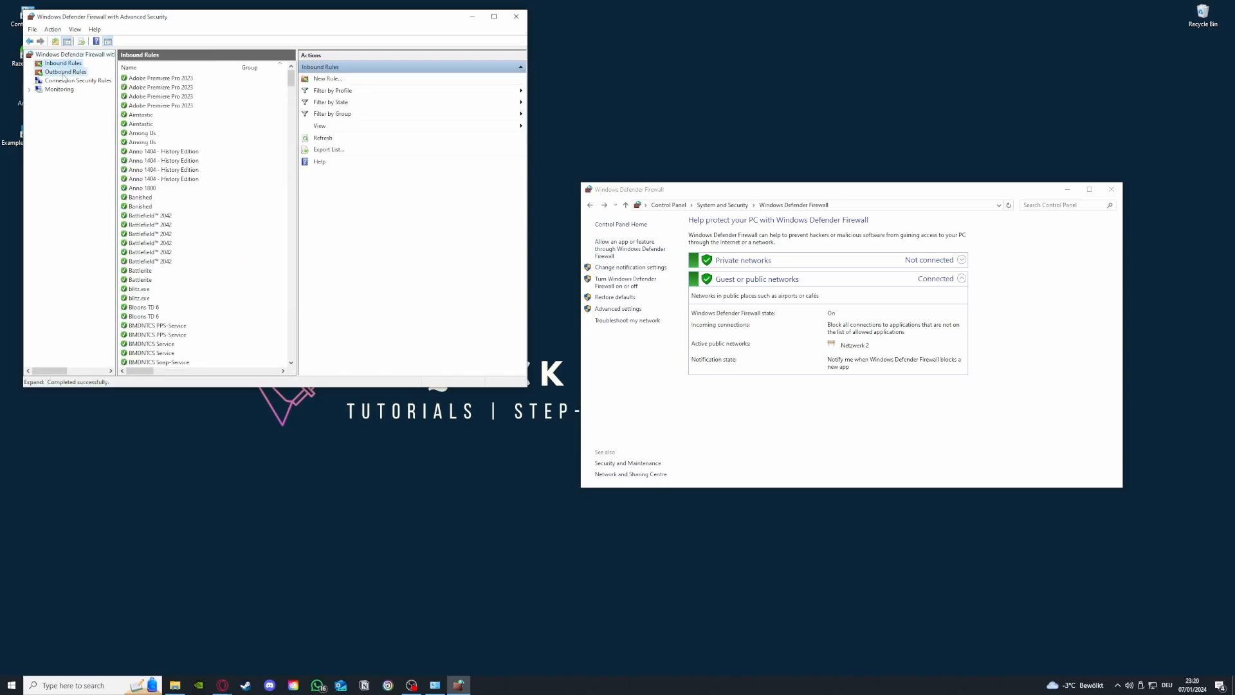
left_click(64, 64)
scroll(202, 193, "down", 15)
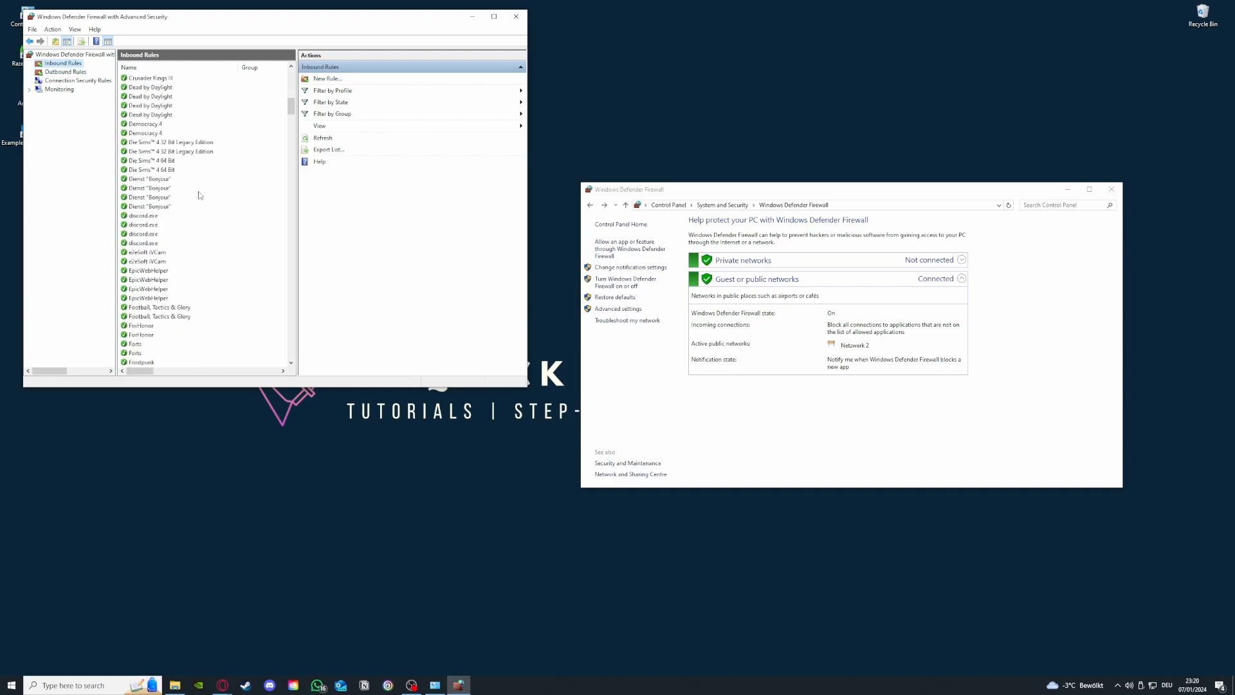
View the rule types in the New Inbound Rule Wizard, cancel it, and look further through the inbound rules
left_click(345, 79)
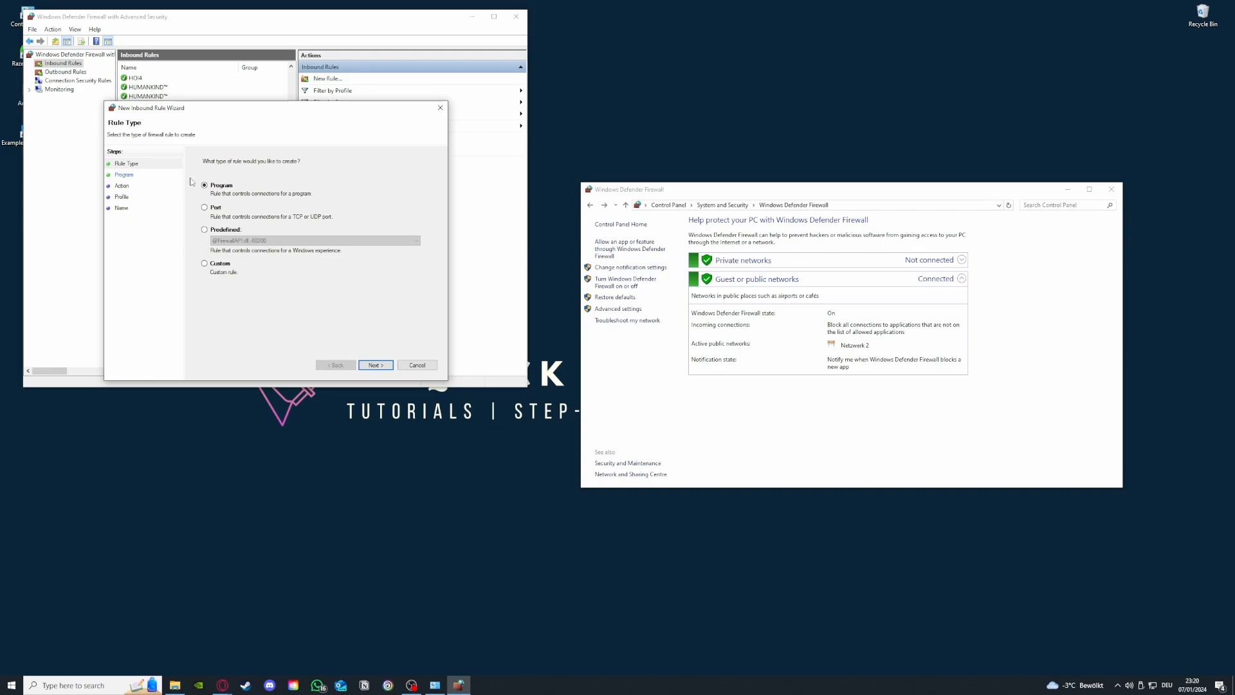
left_click(440, 108)
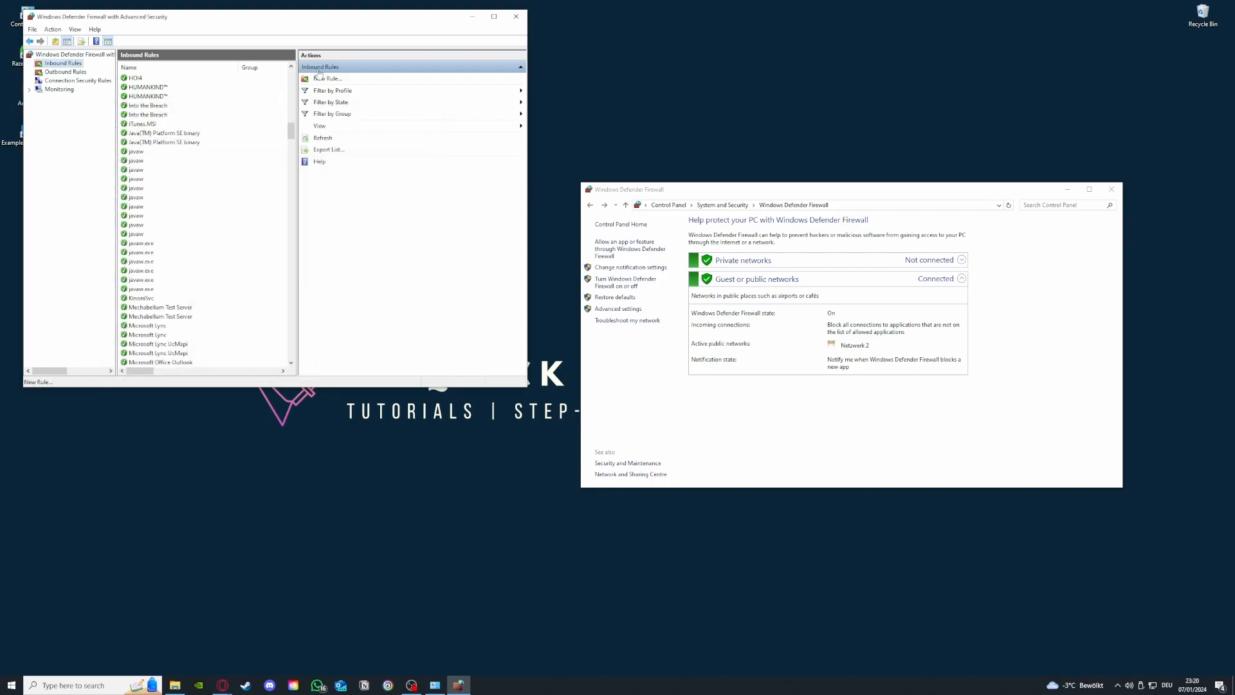
scroll(226, 311, "down", 15)
scroll(225, 311, "down", 8)
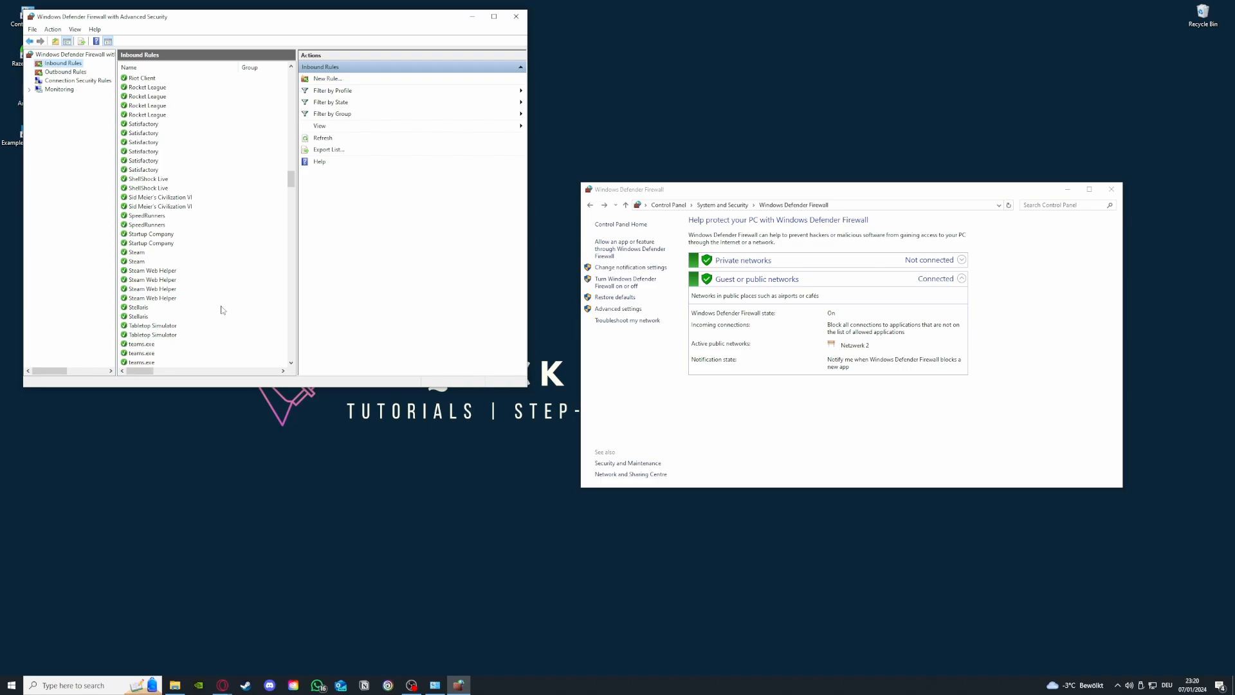
Examine the outbound rules and compare them with the inbound rules
left_click(65, 72)
left_click(64, 64)
left_click(65, 72)
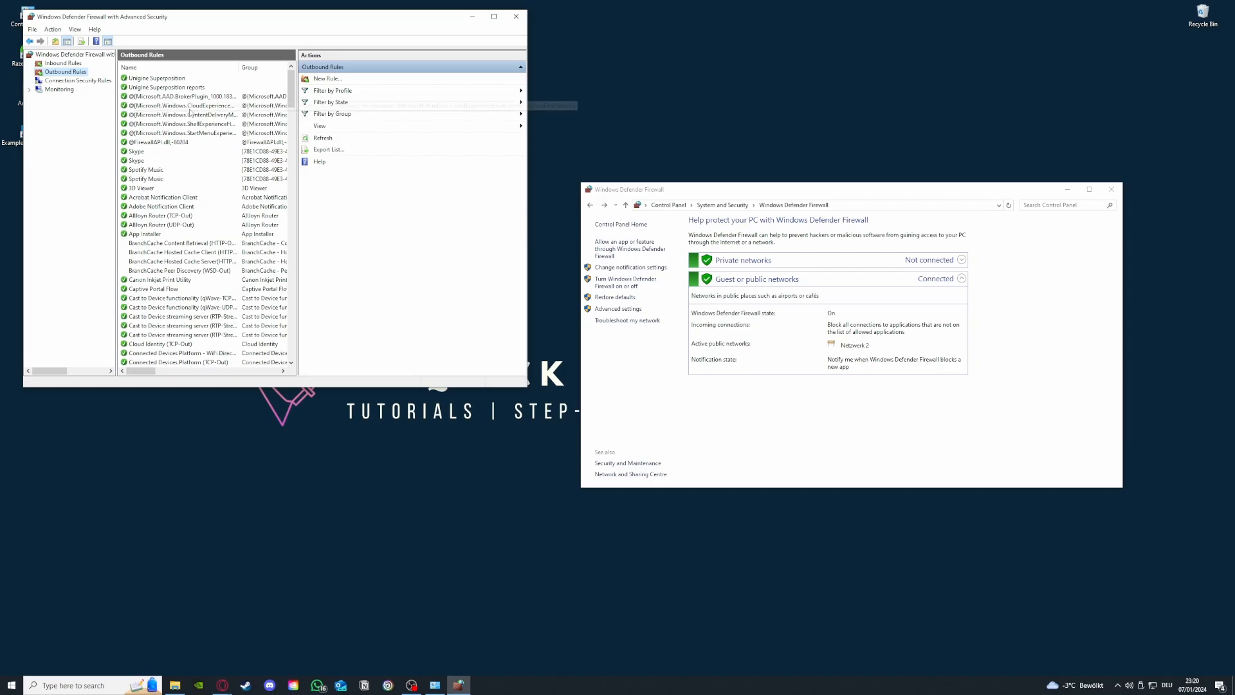
left_click_drag(291, 94, 293, 147)
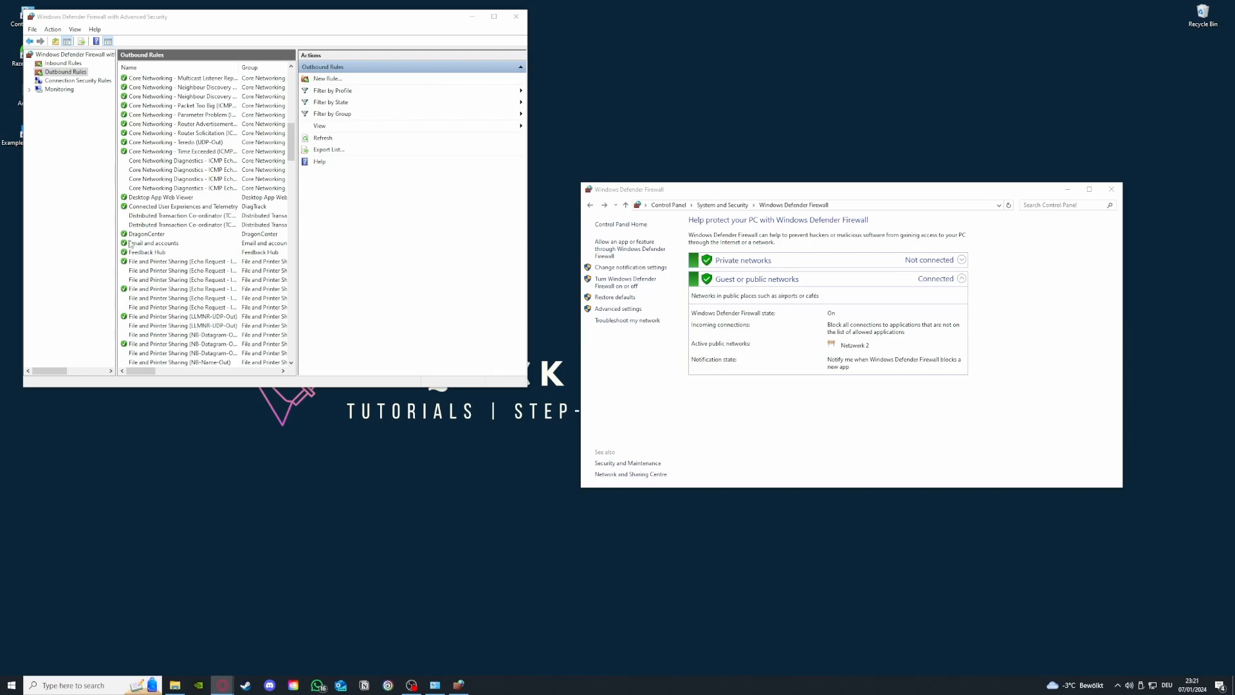
scroll(129, 243, "up", 15)
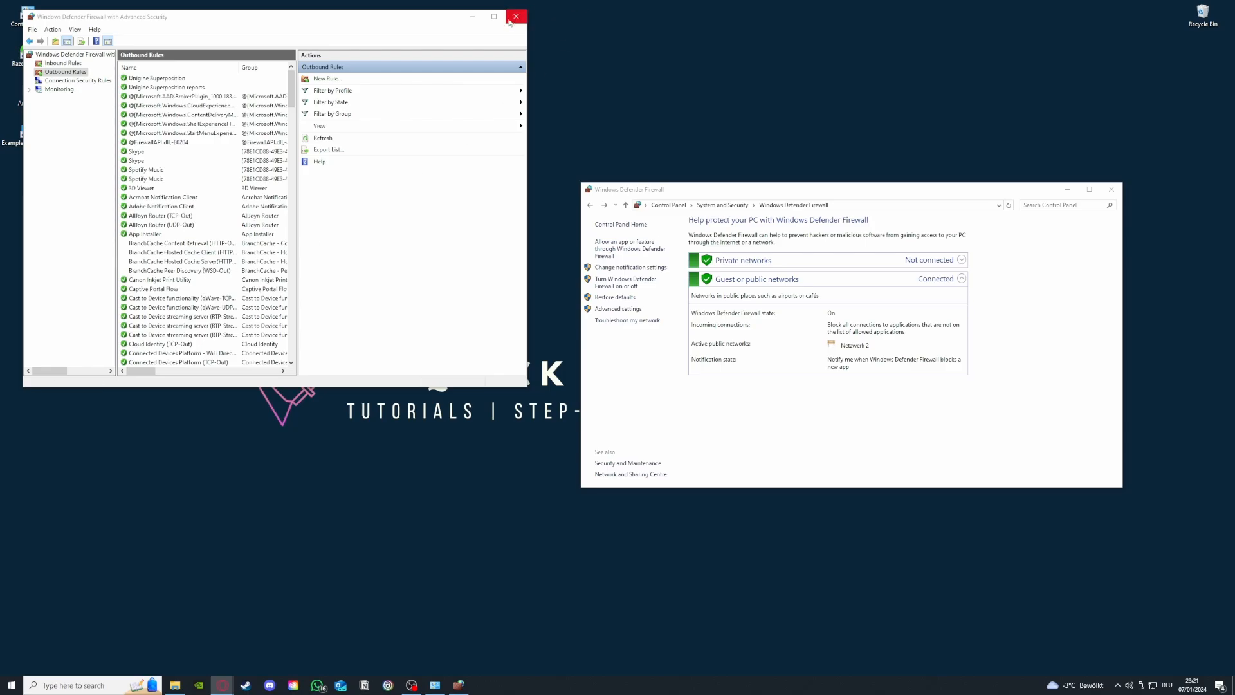
left_click(54, 63)
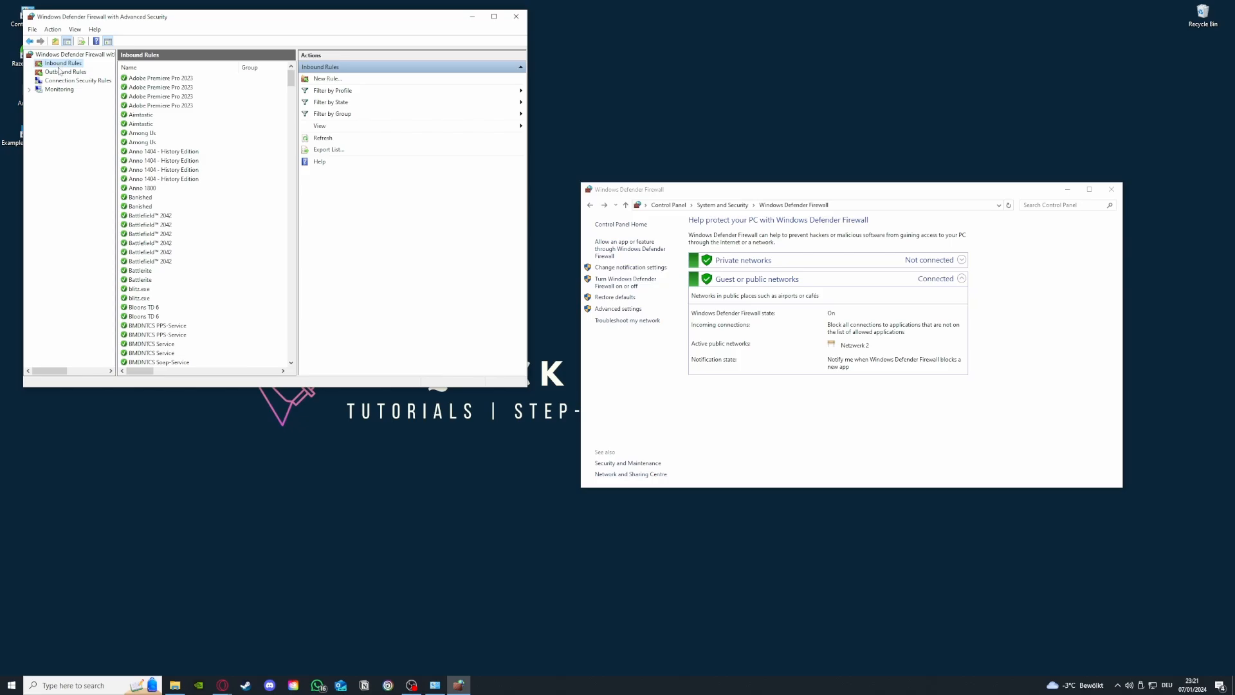
left_click(60, 73)
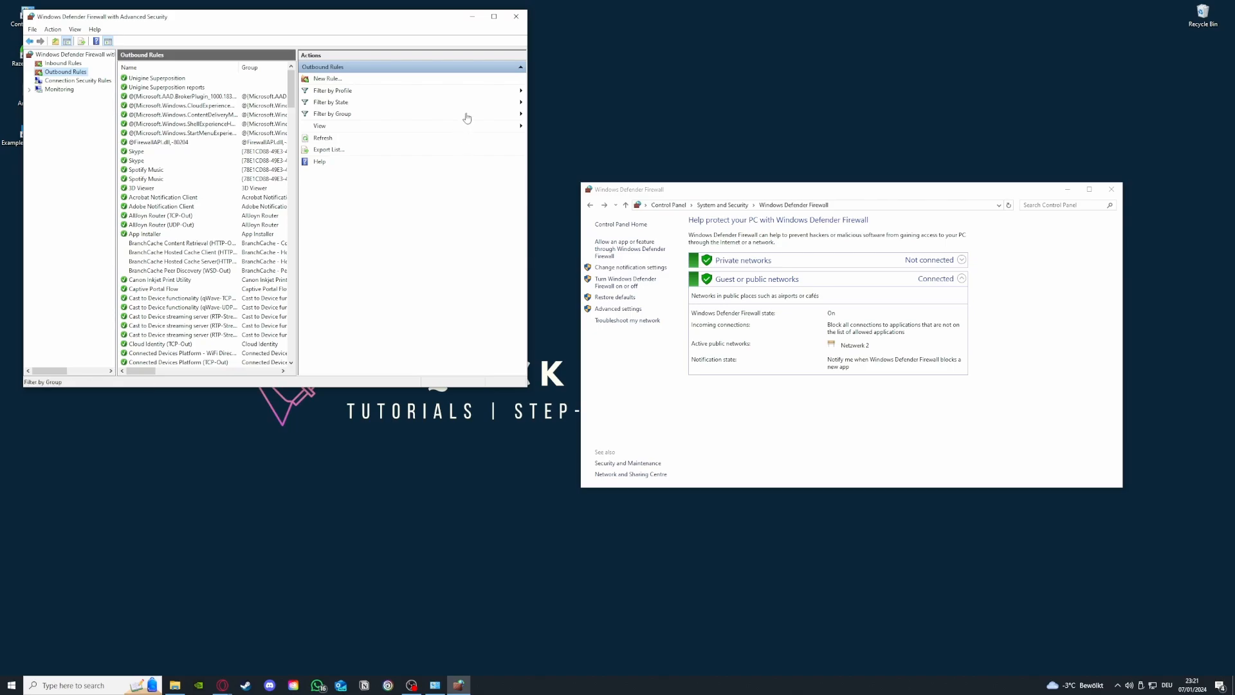
Close both firewall windows and move the Example Application 2 shortcut to another spot on the desktop
left_click(516, 16)
left_click(1111, 190)
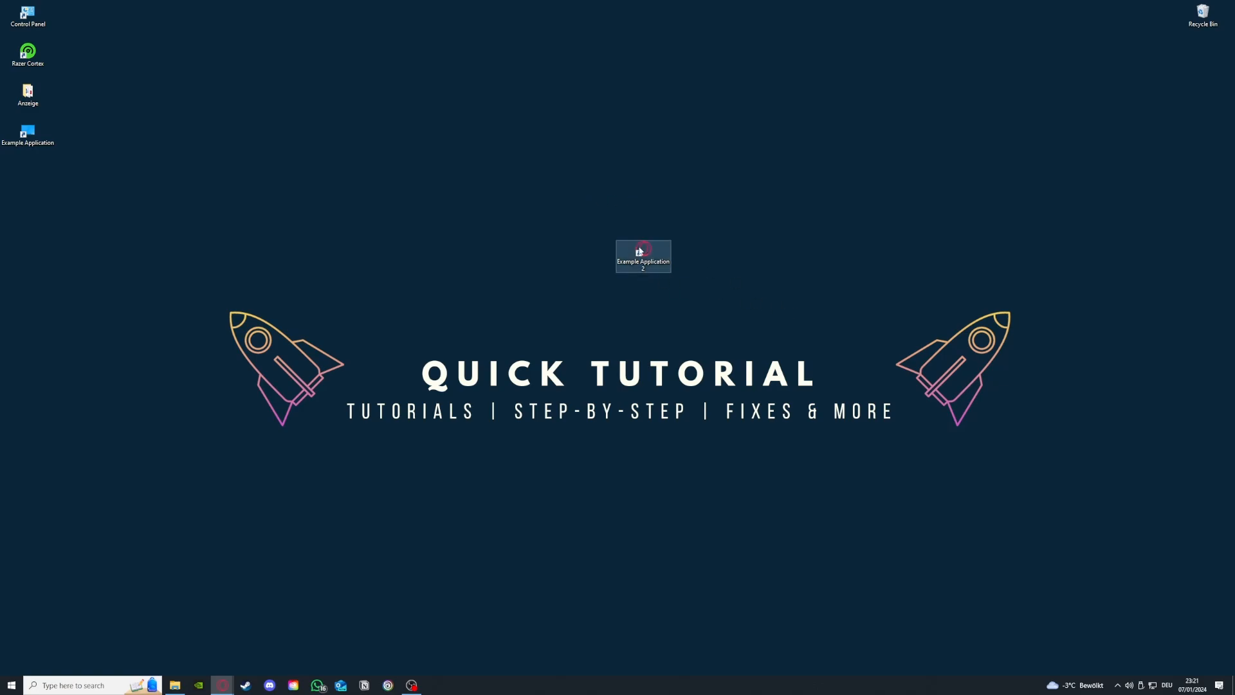
left_click_drag(643, 251, 475, 212)
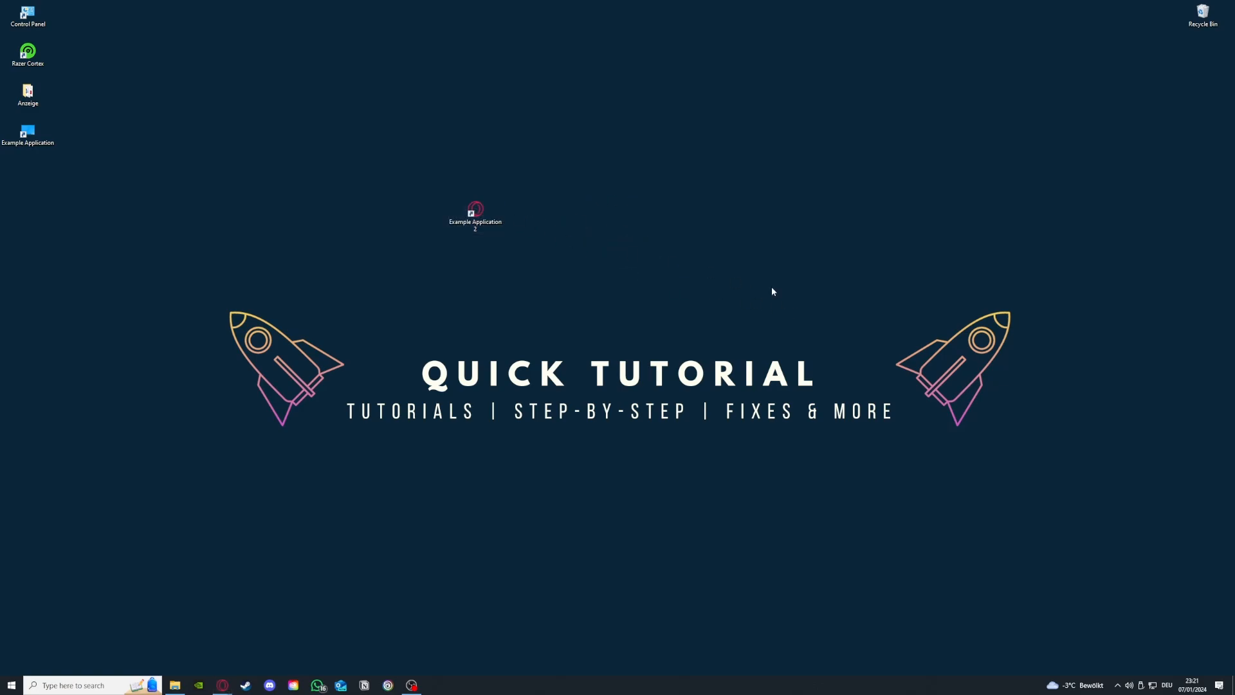